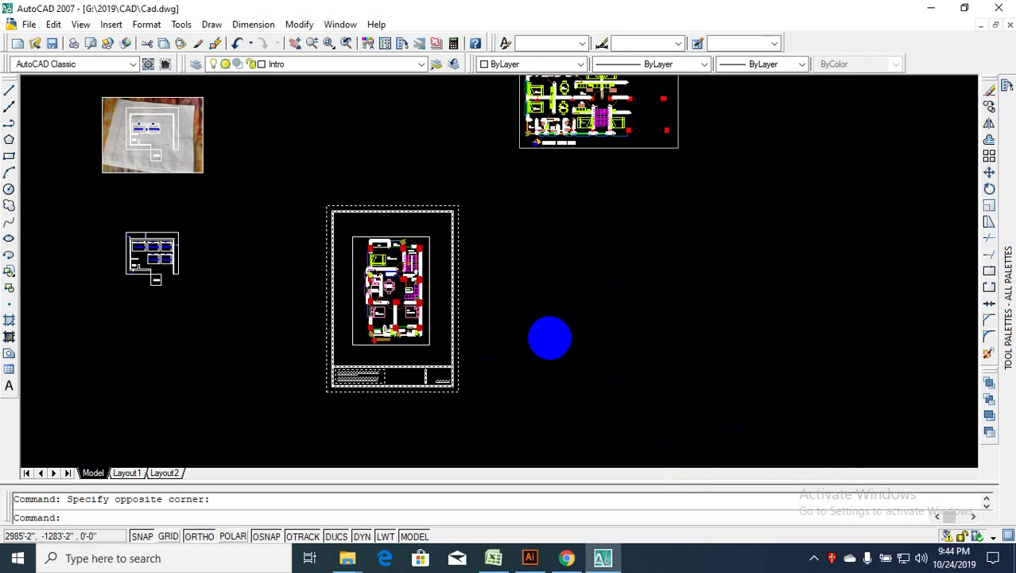
# Zoom in and out to locate the floor plan sheet
pyautogui.scroll(-5, 548, 332)
pyautogui.scroll(3, 544, 328)
pyautogui.scroll(-5, 517, 363)
pyautogui.scroll(3, 483, 242)
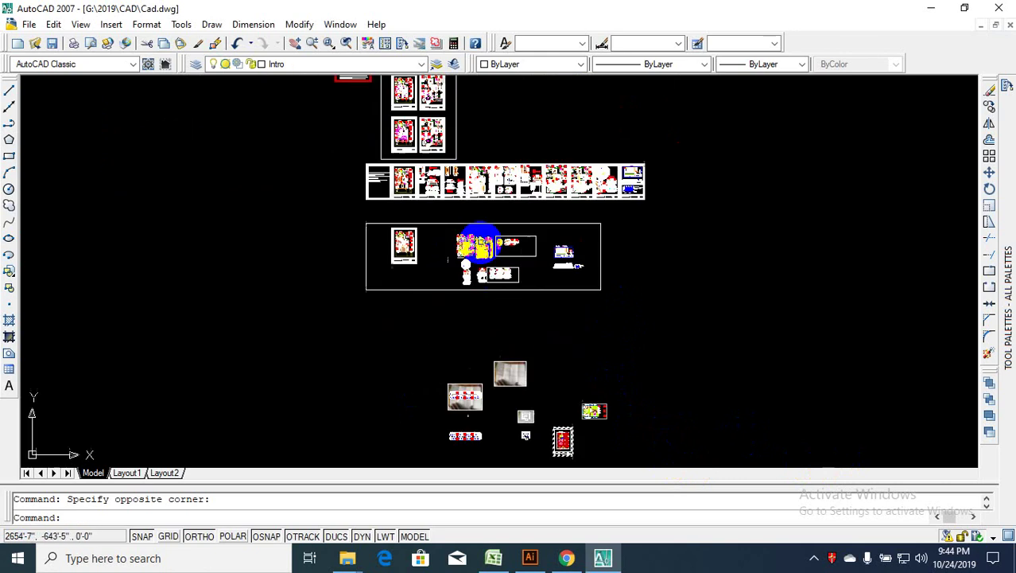
pyautogui.scroll(3, 475, 189)
pyautogui.scroll(-2, 475, 189)
pyautogui.scroll(-2, 463, 236)
pyautogui.scroll(-2, 494, 281)
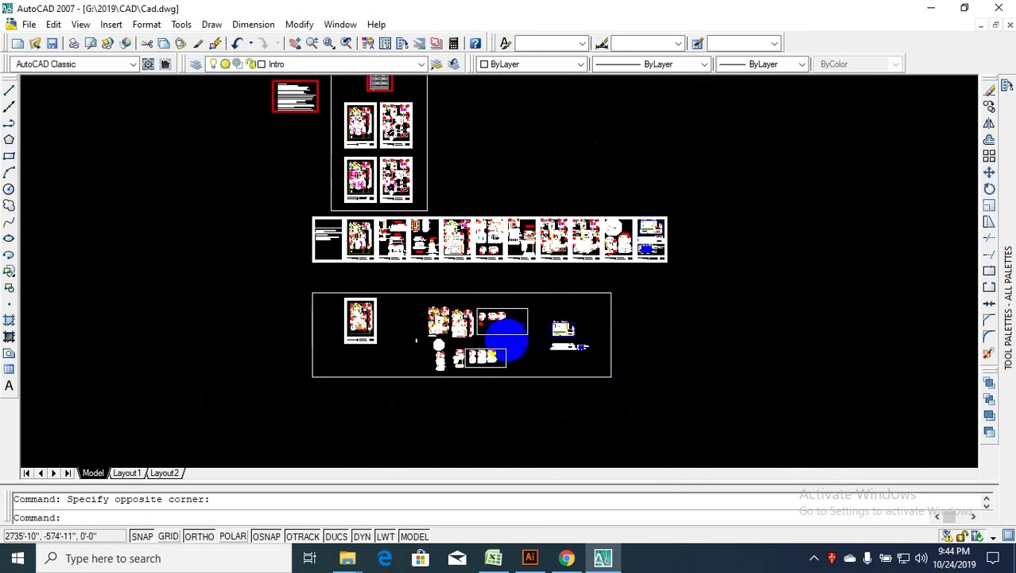
pyautogui.scroll(-1, 475, 322)
pyautogui.scroll(2, 513, 336)
pyautogui.scroll(2, 504, 291)
pyautogui.scroll(2, 532, 284)
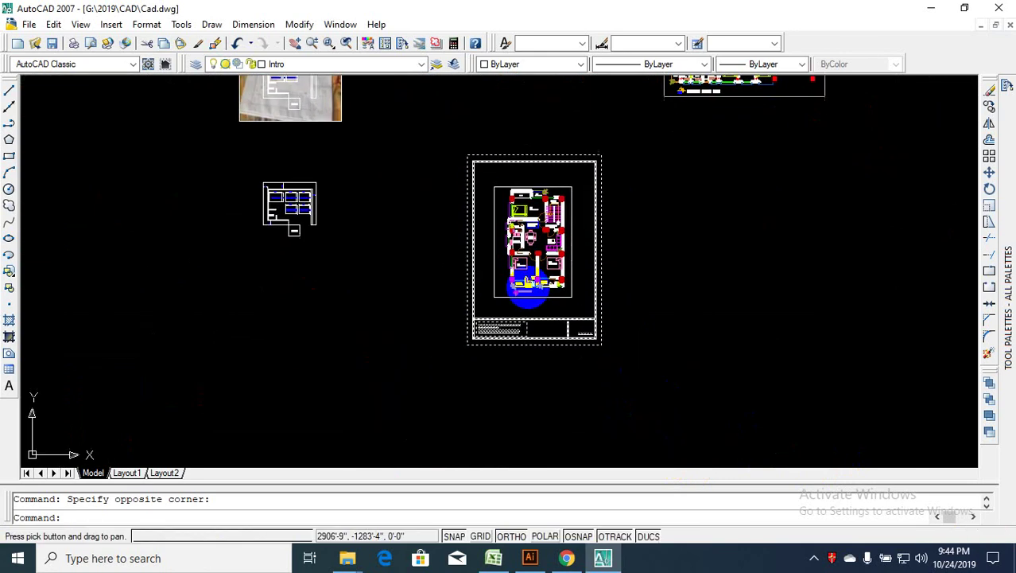
pyautogui.scroll(2, 534, 293)
pyautogui.scroll(-4, 534, 294)
pyautogui.scroll(4, 541, 286)
pyautogui.scroll(-4, 538, 290)
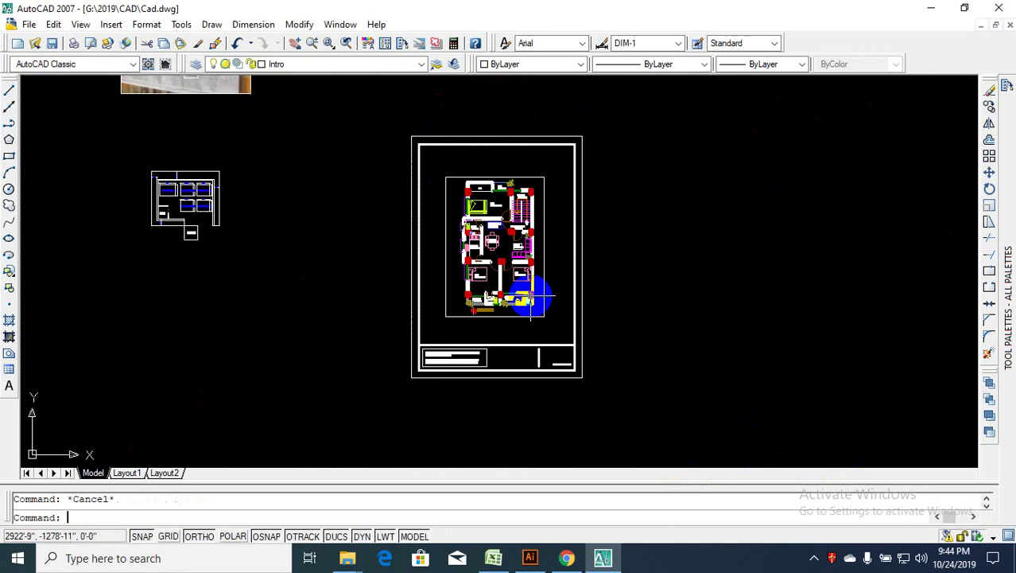
pyautogui.scroll(-1, 525, 283)
pyautogui.scroll(5, 557, 239)
# Try selection windows on the floor plan and the column on the right wall
pyautogui.click(567, 243)
pyautogui.click(549, 246)
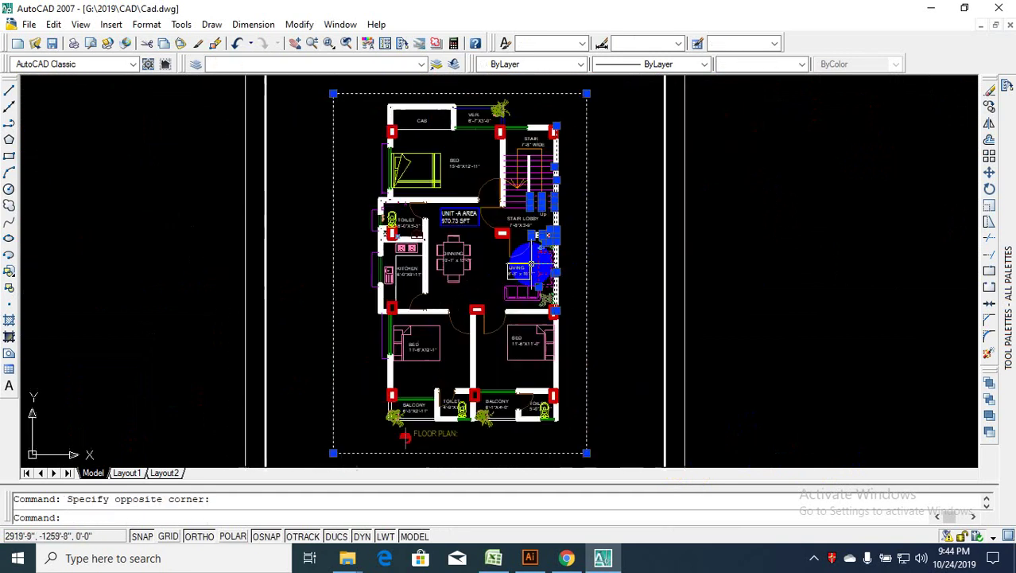
pyautogui.scroll(3, 551, 239)
pyautogui.press('Escape')
pyautogui.scroll(3, 551, 239)
pyautogui.click(607, 181)
pyautogui.click(607, 186)
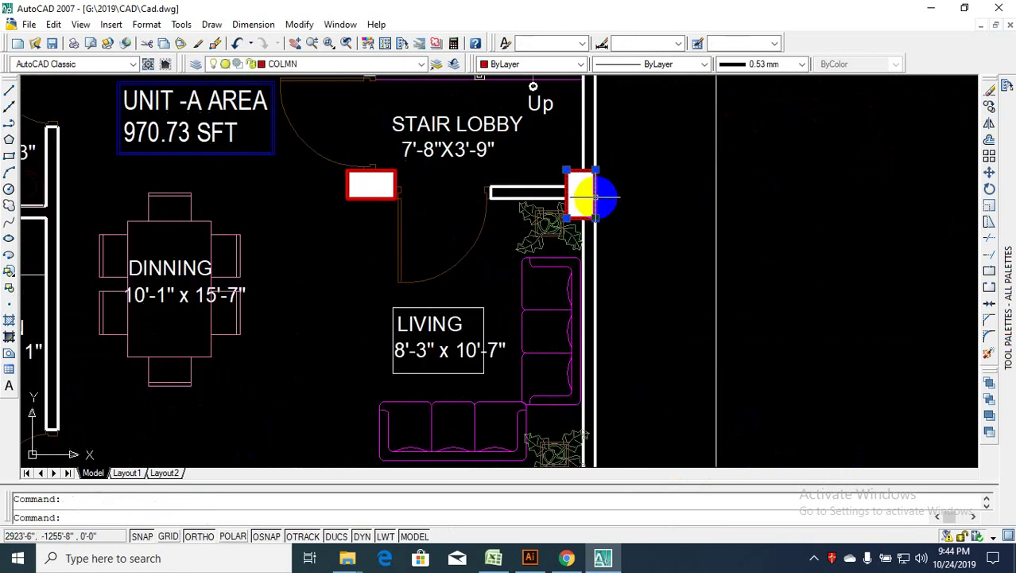
pyautogui.scroll(-6, 608, 186)
pyautogui.scroll(3, 424, 211)
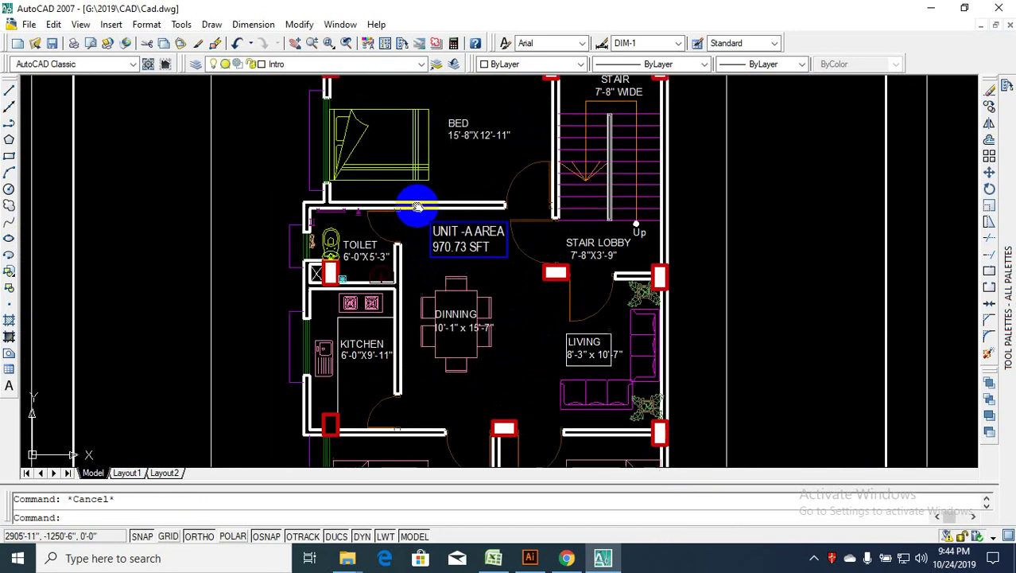
# Select the sheet frame and title block with a crossing window
pyautogui.click(460, 223)
pyautogui.press('Escape')
pyautogui.scroll(-5, 422, 209)
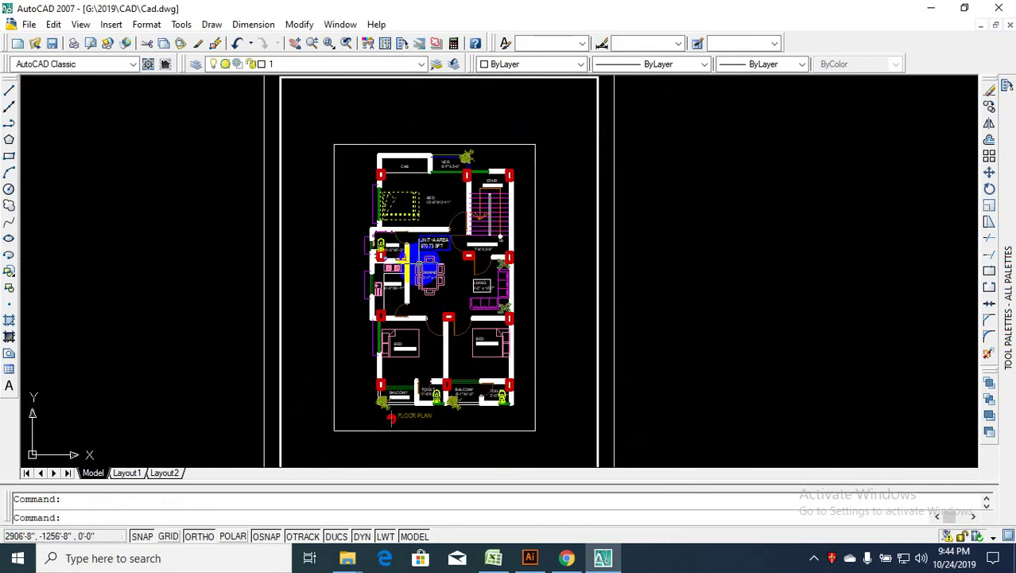
pyautogui.scroll(-3, 414, 279)
pyautogui.scroll(2, 403, 298)
pyautogui.scroll(3, 403, 302)
pyautogui.scroll(-1, 403, 310)
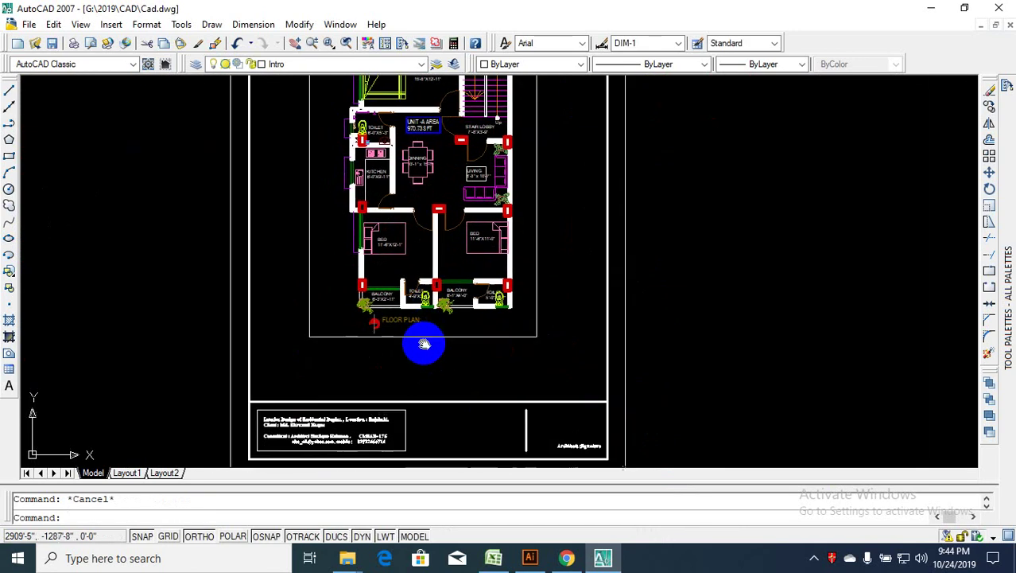
pyautogui.scroll(-2, 403, 316)
pyautogui.scroll(-4, 436, 342)
pyautogui.scroll(3, 433, 342)
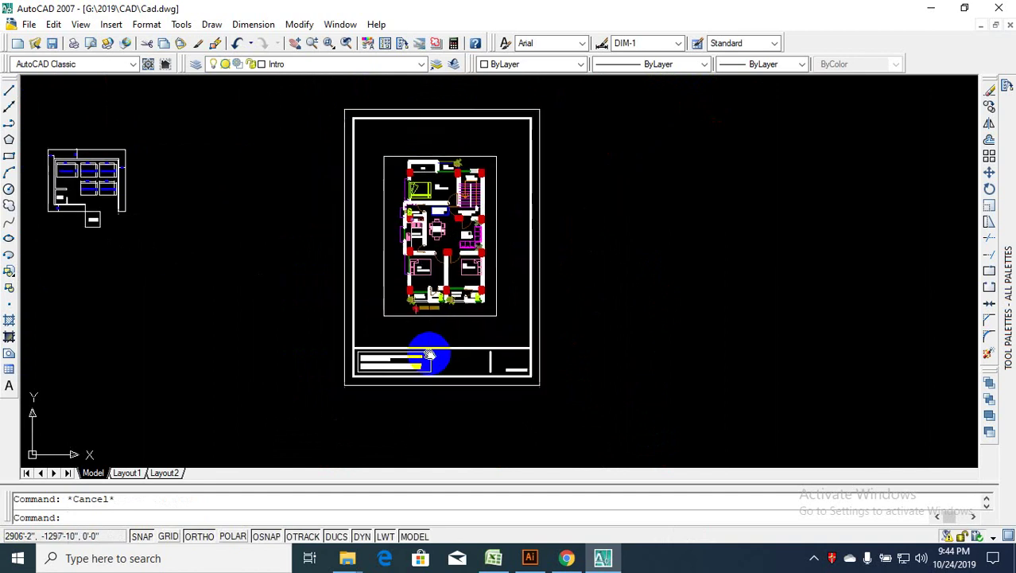
pyautogui.scroll(5, 485, 357)
pyautogui.click(578, 343)
pyautogui.click(495, 425)
pyautogui.scroll(-6, 477, 398)
pyautogui.scroll(1, 469, 346)
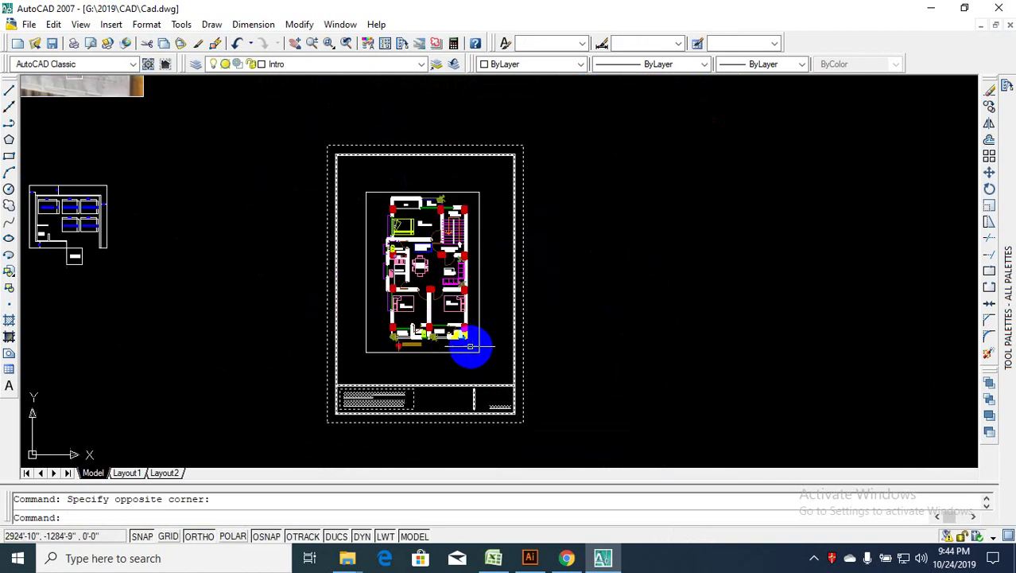
# Scale the selected frame and title block by 0.7
pyautogui.press('Return')
pyautogui.scroll(2, 535, 354)
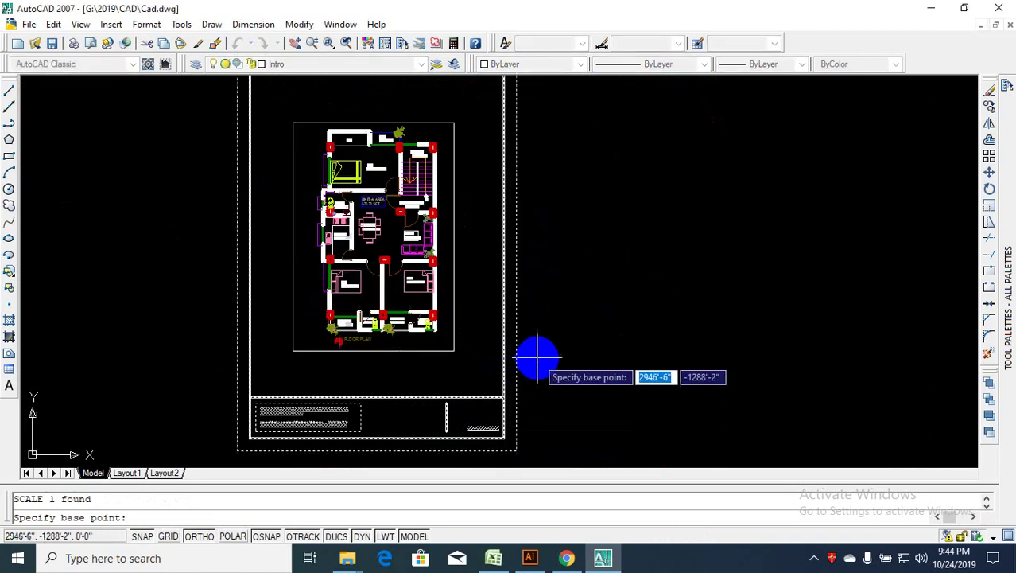
pyautogui.click(621, 345)
pyautogui.write('.7')
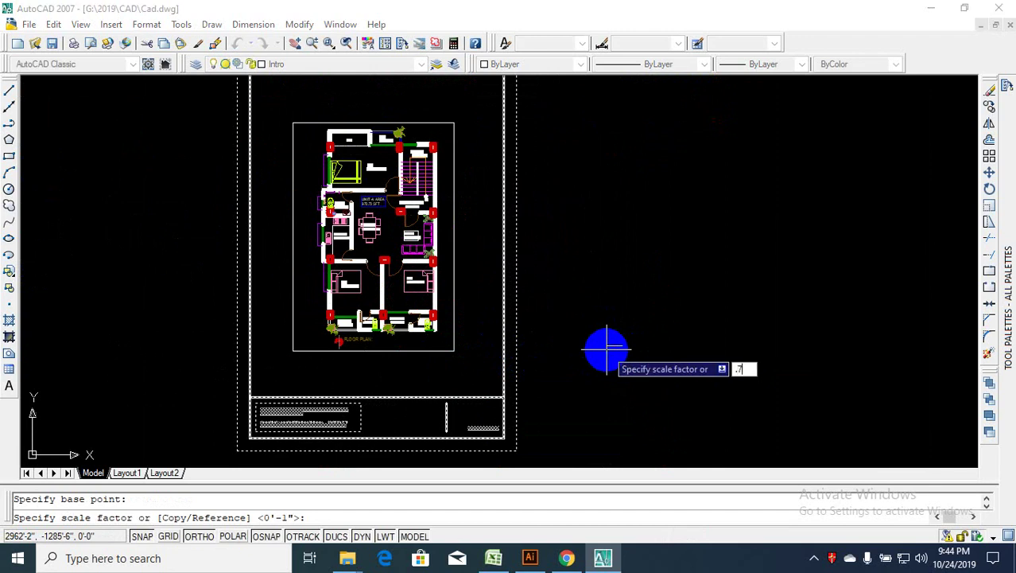
pyautogui.press('Return')
# Move the shrunken frame left over the floor plan, then shift it up
pyautogui.moveTo(620, 314); pyautogui.dragTo(531, 373)
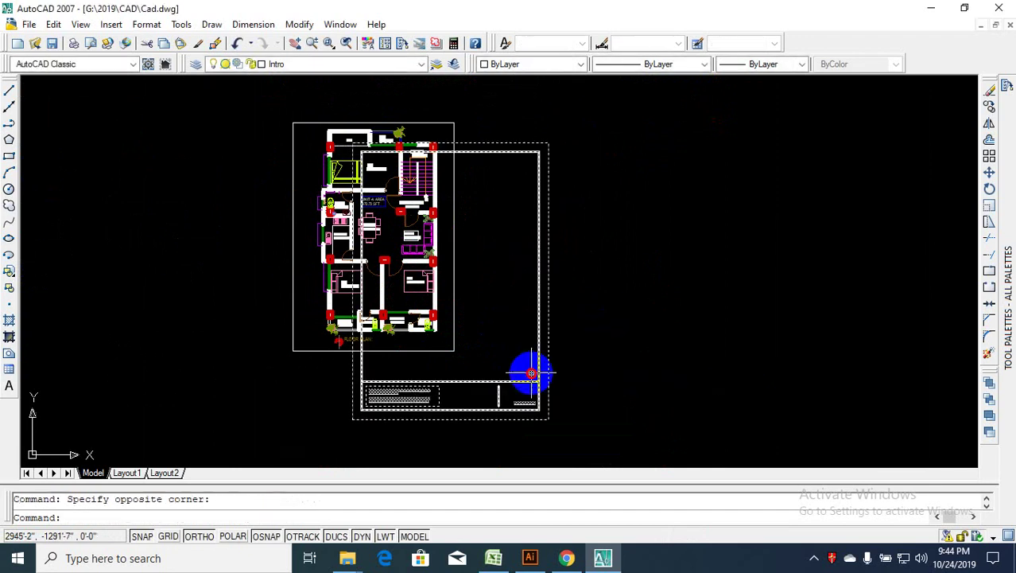
pyautogui.write('m')
pyautogui.press('Return')
pyautogui.click(578, 368)
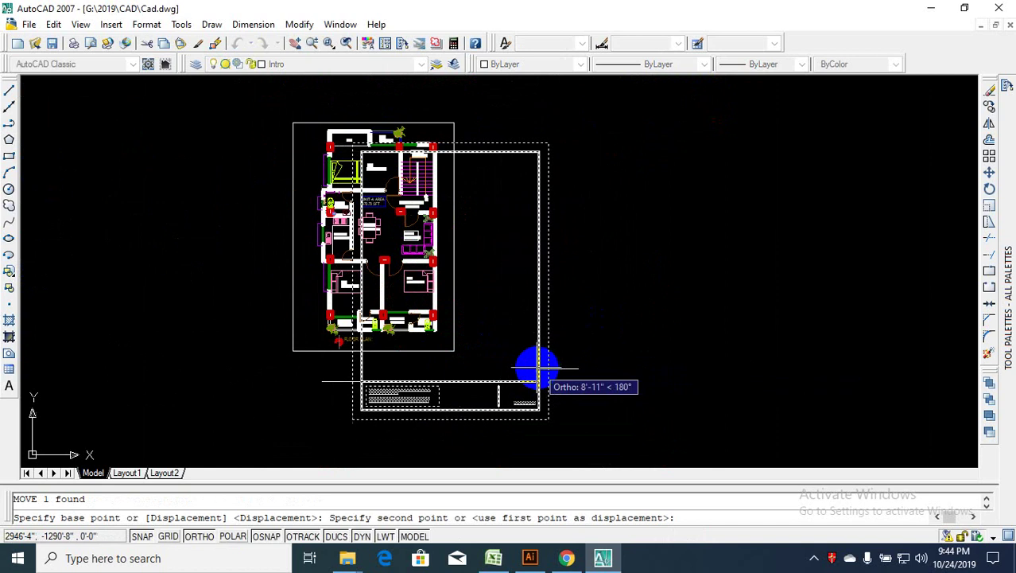
pyautogui.click(512, 367)
pyautogui.click(508, 397)
pyautogui.click(438, 403)
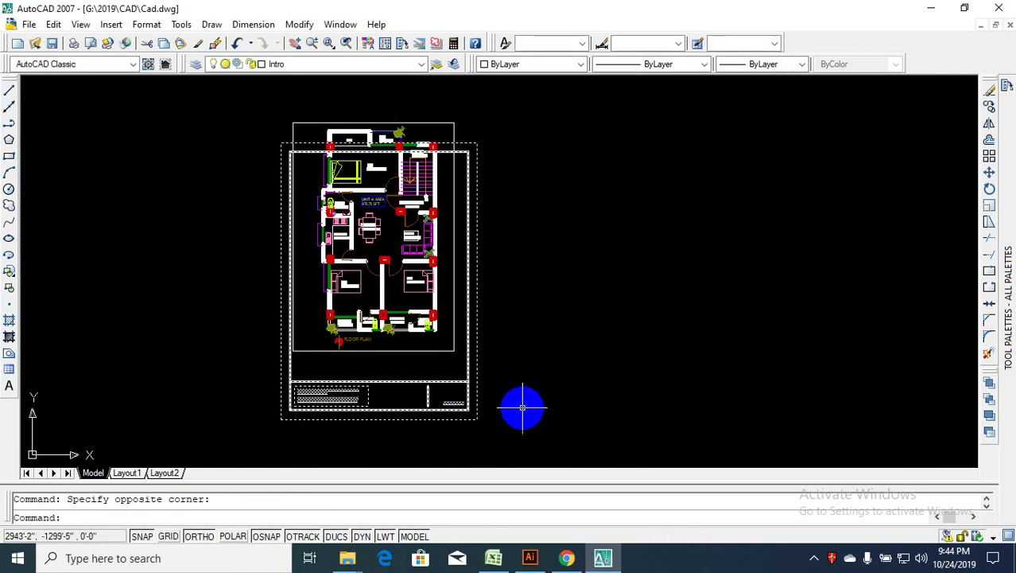
pyautogui.write('m')
pyautogui.press('Return')
pyautogui.click(522, 406)
pyautogui.click(523, 376)
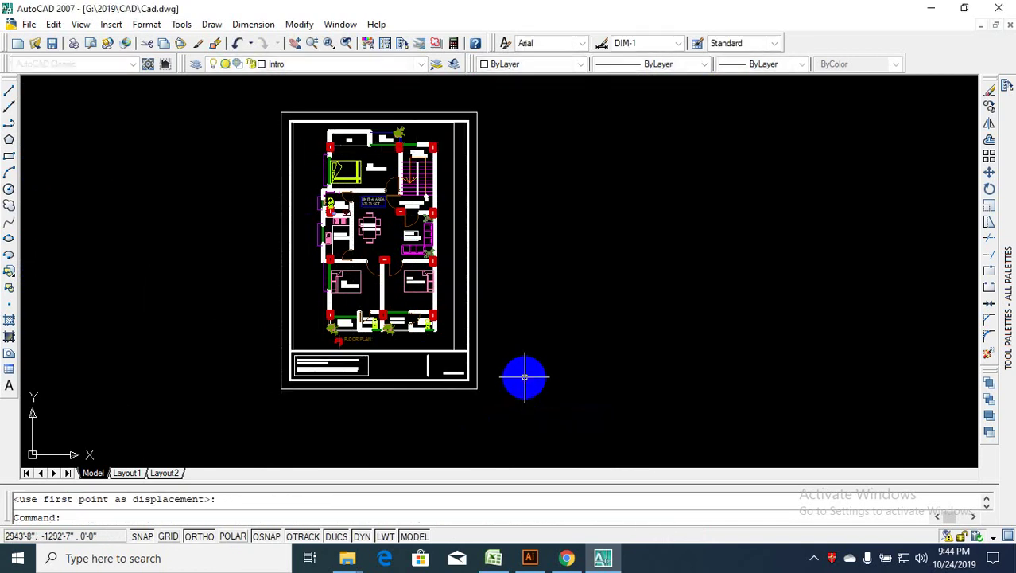
pyautogui.scroll(5, 414, 280)
# Erase the floor plan's old outline rectangle
pyautogui.click(476, 313)
pyautogui.click(465, 348)
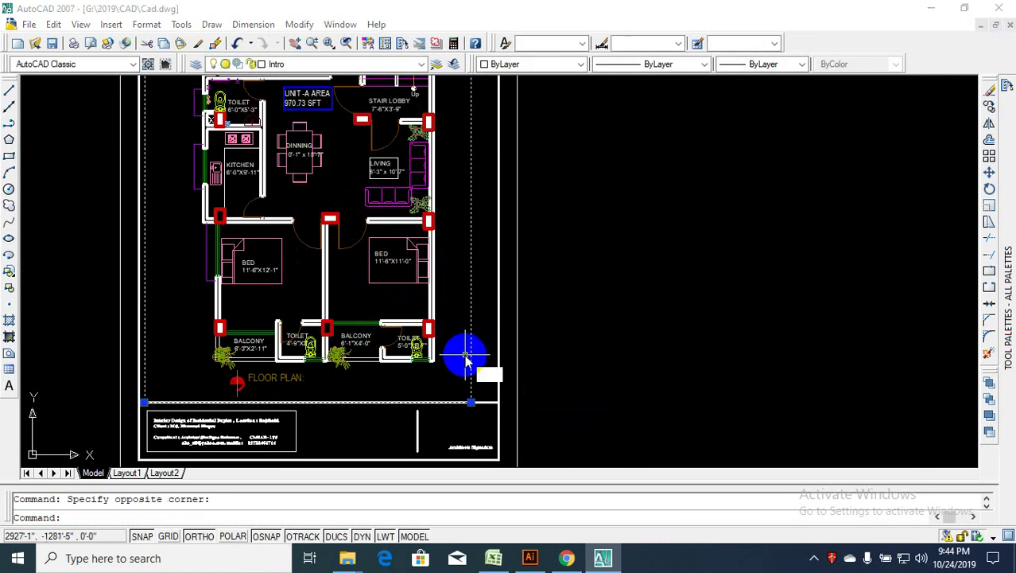
pyautogui.write('e')
pyautogui.press('Return')
pyautogui.scroll(-6, 507, 374)
pyautogui.press('Escape')
pyautogui.scroll(2, 513, 345)
# Move the frame again so it is centred around the plan
pyautogui.click(517, 350)
pyautogui.click(495, 371)
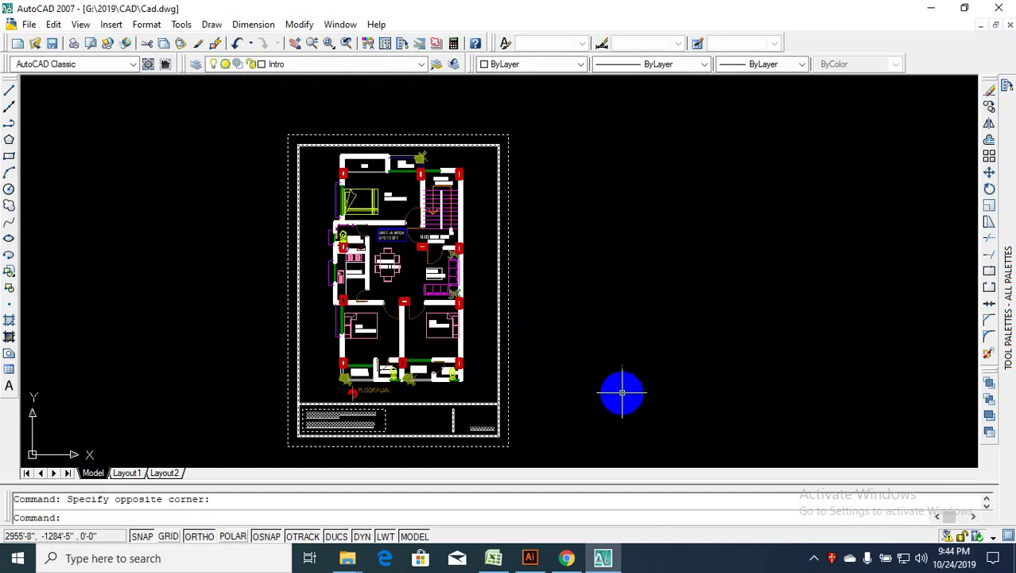
pyautogui.write('m')
pyautogui.press('Return')
pyautogui.click(625, 393)
pyautogui.click(625, 395)
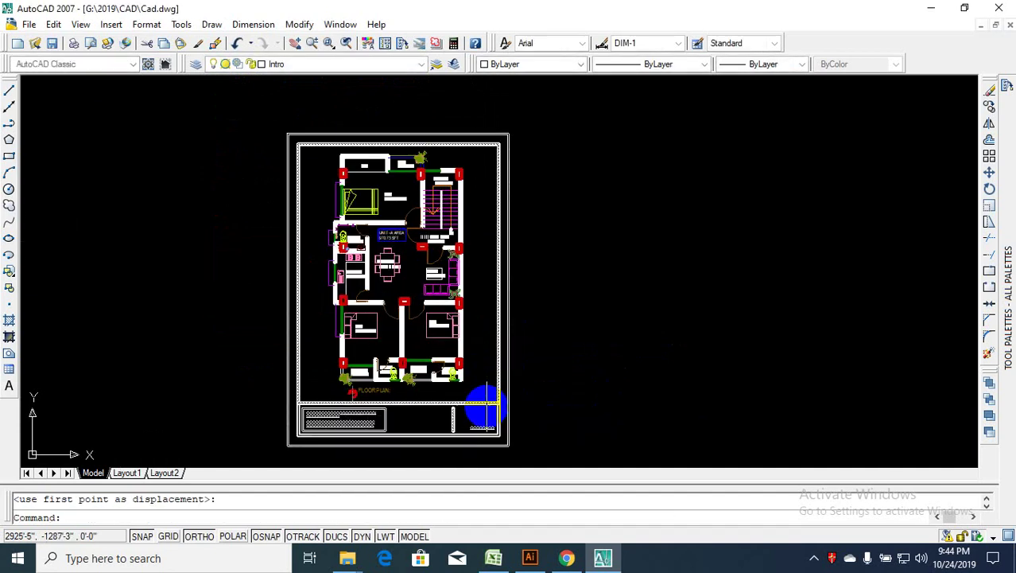
pyautogui.scroll(5, 398, 405)
# Bring the title block into view and dismiss the block-editing prompt from its text
pyautogui.scroll(3, 298, 388)
pyautogui.scroll(-4, 408, 378)
pyautogui.press('Escape')
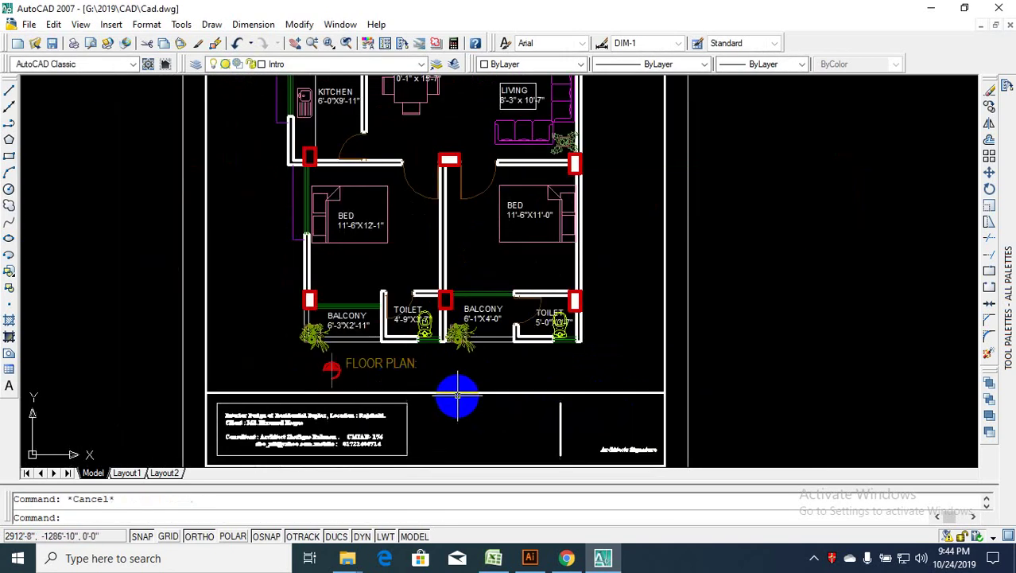
pyautogui.scroll(-4, 460, 393)
pyautogui.scroll(2, 457, 221)
pyautogui.scroll(3, 495, 318)
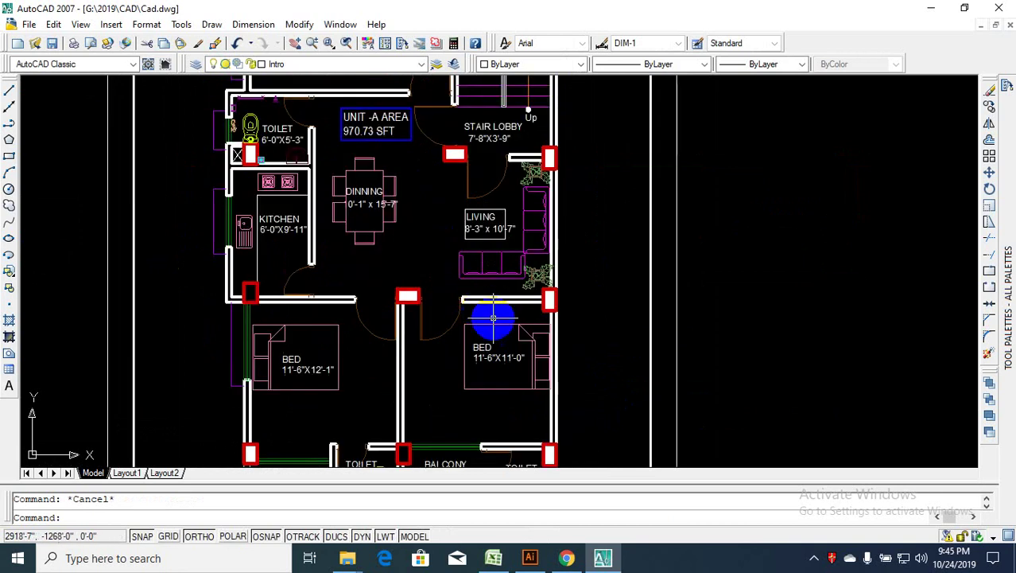
pyautogui.scroll(2, 498, 365)
pyautogui.scroll(-5, 498, 365)
pyautogui.scroll(3, 458, 340)
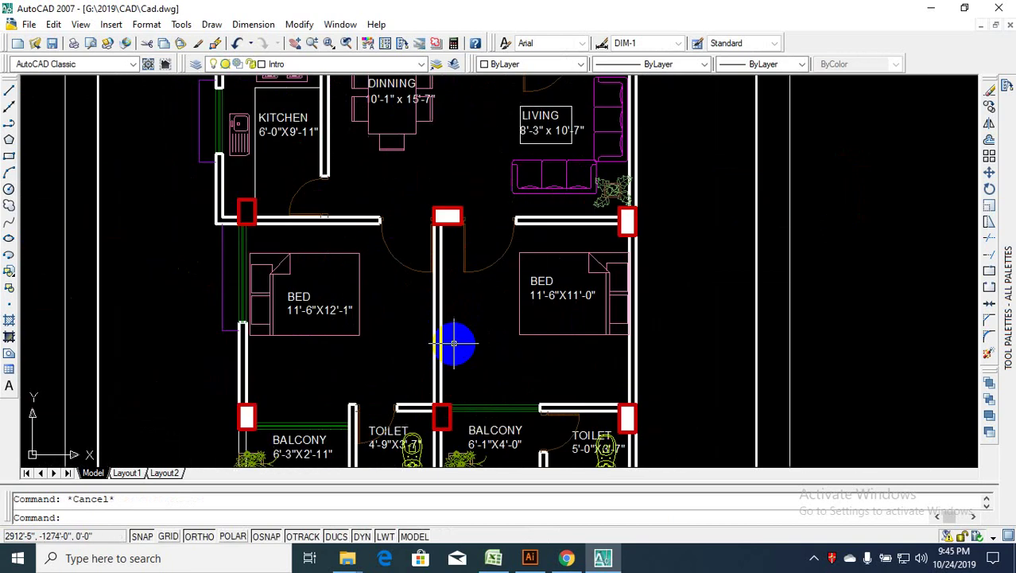
pyautogui.scroll(2, 390, 394)
pyautogui.scroll(-2, 389, 395)
pyautogui.scroll(3, 322, 454)
pyautogui.scroll(-2, 335, 341)
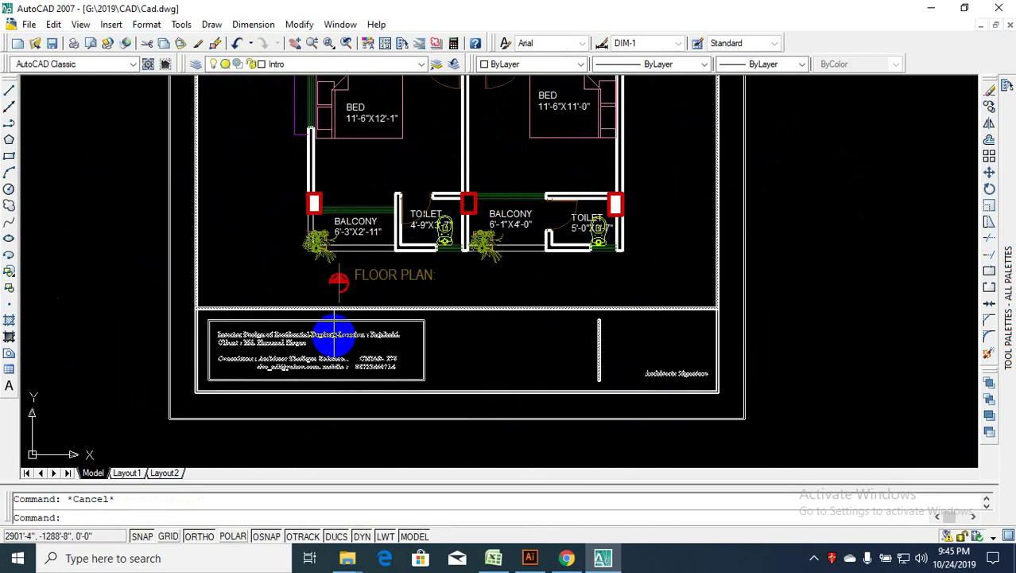
pyautogui.scroll(1, 446, 365)
pyautogui.scroll(3, 580, 392)
pyautogui.scroll(-2, 694, 406)
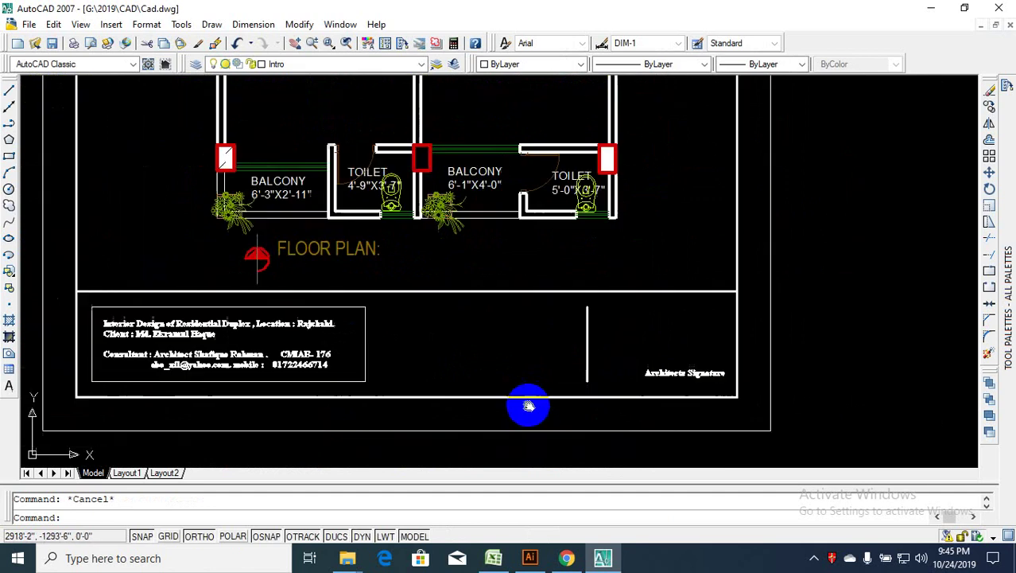
pyautogui.click(316, 308)
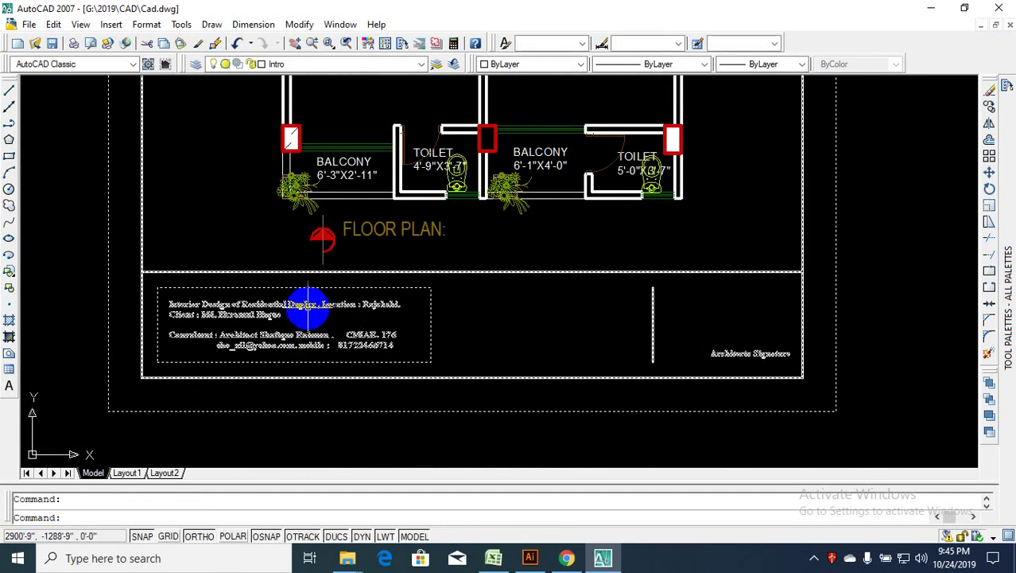
pyautogui.doubleClick(316, 306)
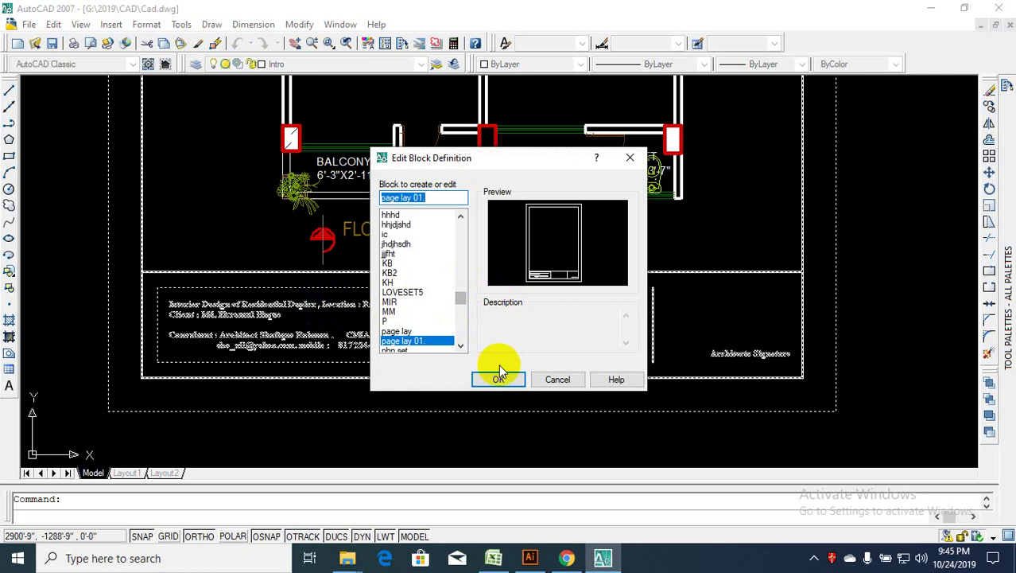
pyautogui.click(547, 379)
# Explode the title block with X and select the title text box
pyautogui.moveTo(446, 378); pyautogui.dragTo(390, 380)
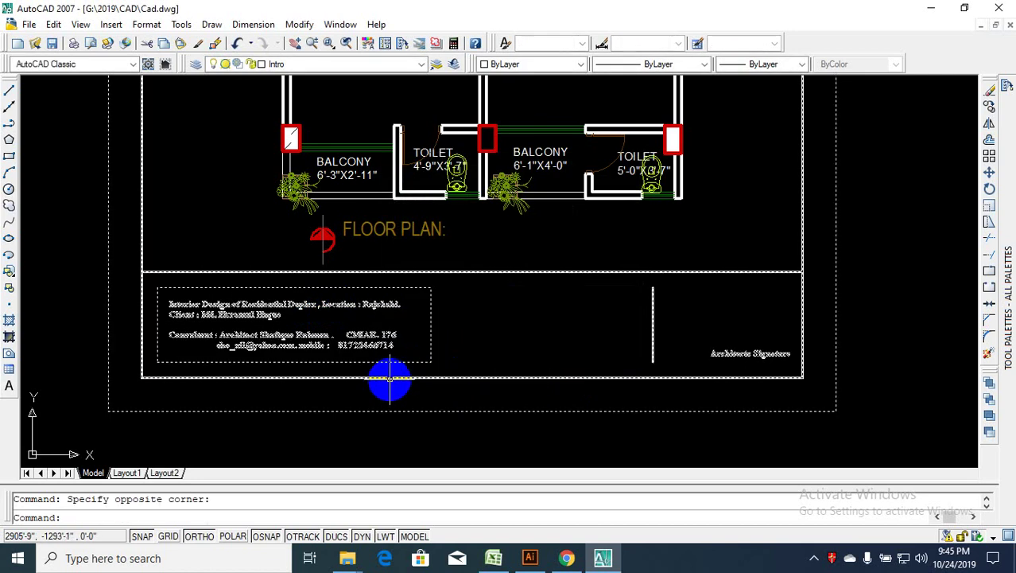
pyautogui.write('x')
pyautogui.press('Return')
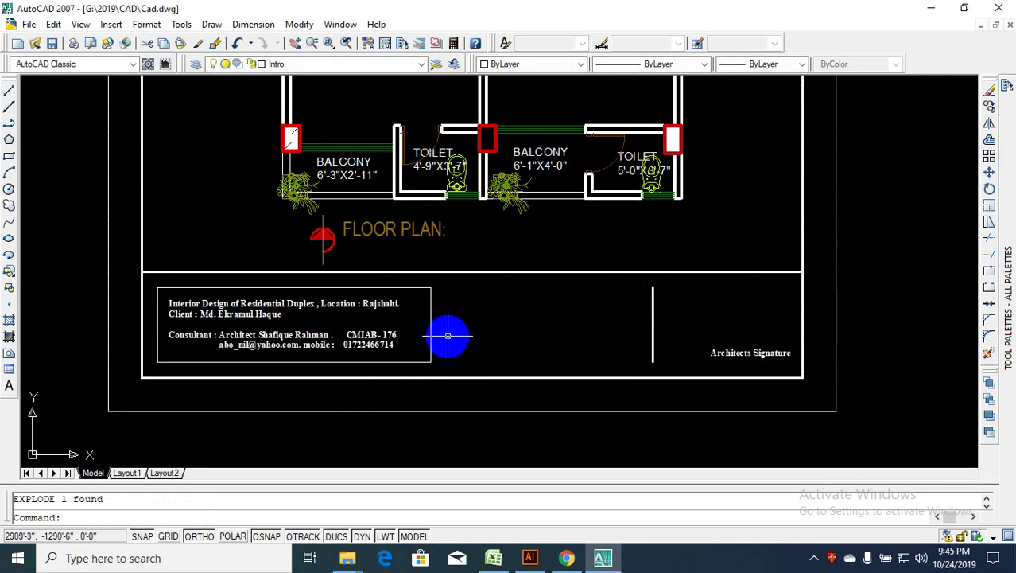
pyautogui.moveTo(446, 335); pyautogui.dragTo(356, 375)
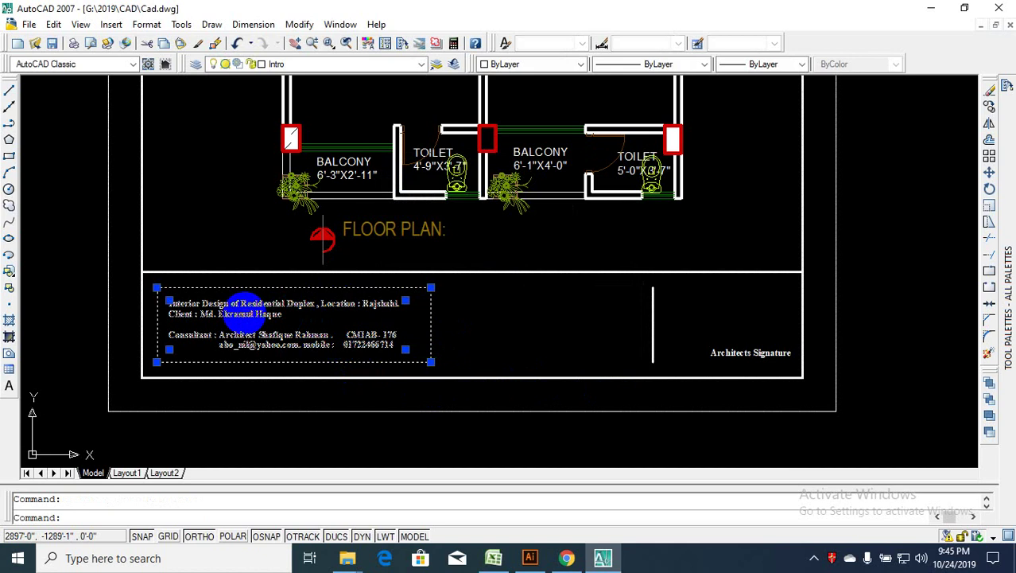
# Inspect the selected title text in the Properties palette, then close it
pyautogui.hotkey('ctrl', '1')
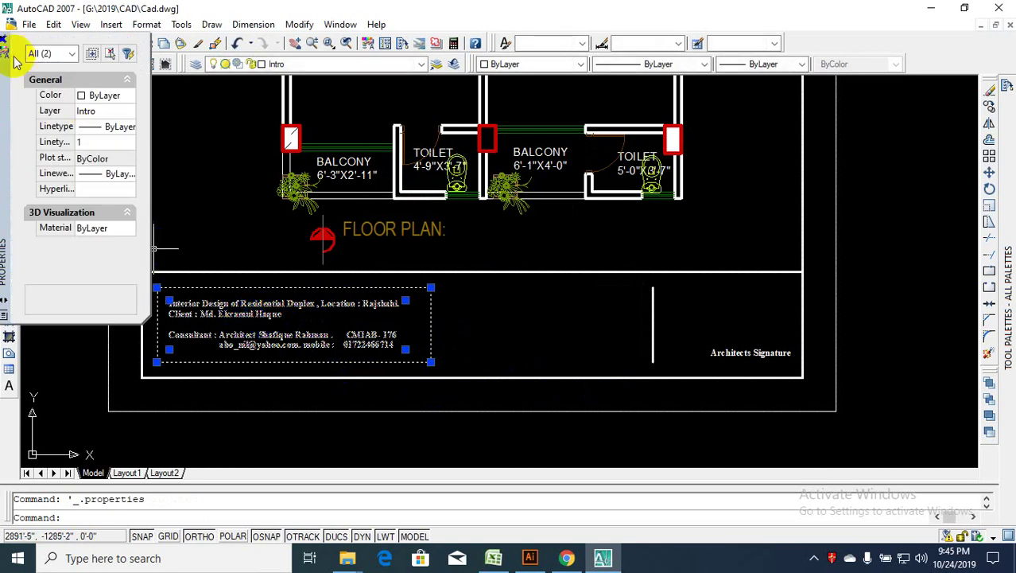
pyautogui.click(13, 42)
pyautogui.doubleClick(246, 302)
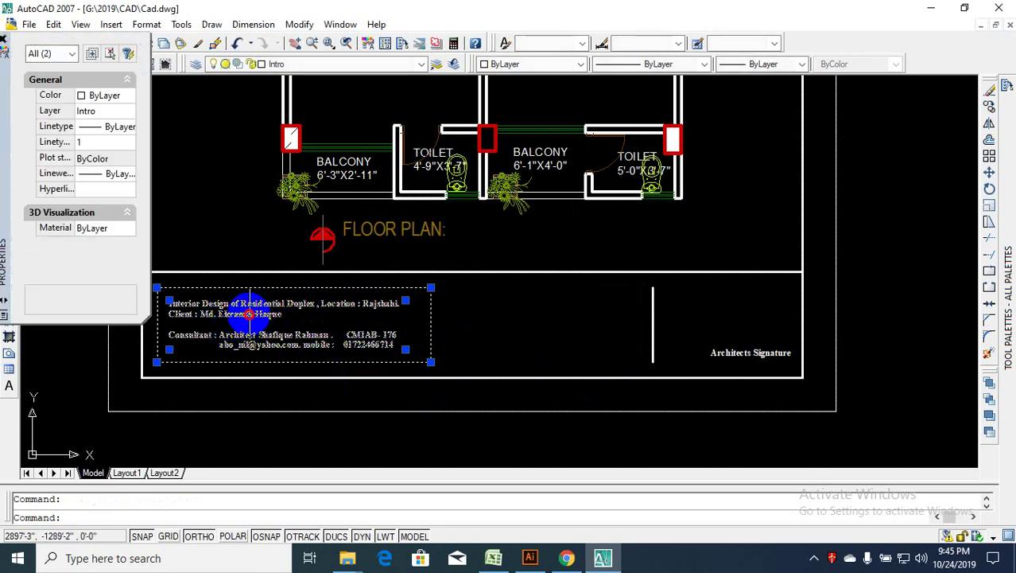
pyautogui.moveTo(273, 302); pyautogui.dragTo(366, 295, button='middle')
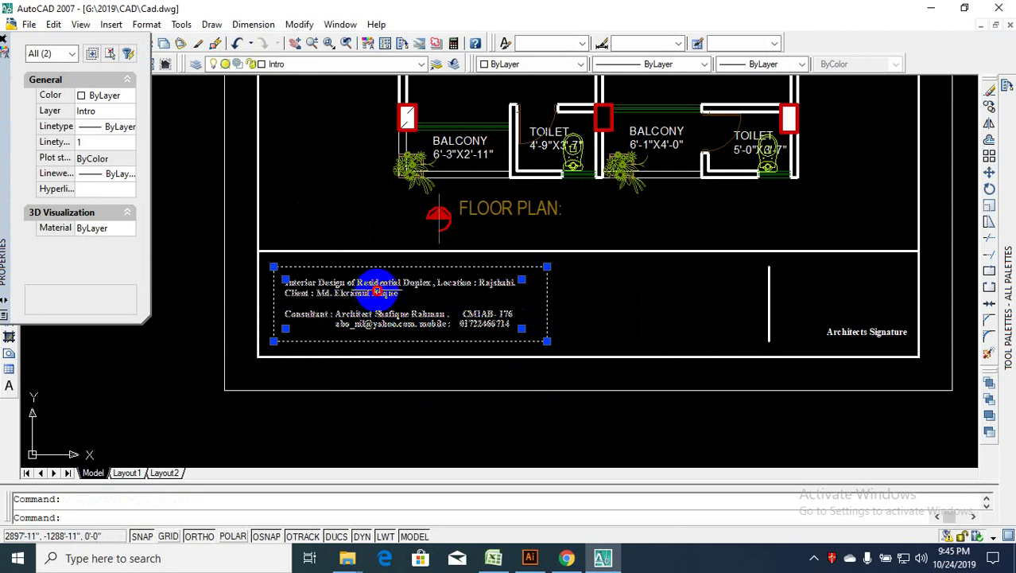
pyautogui.click(4, 34)
pyautogui.scroll(2, 306, 277)
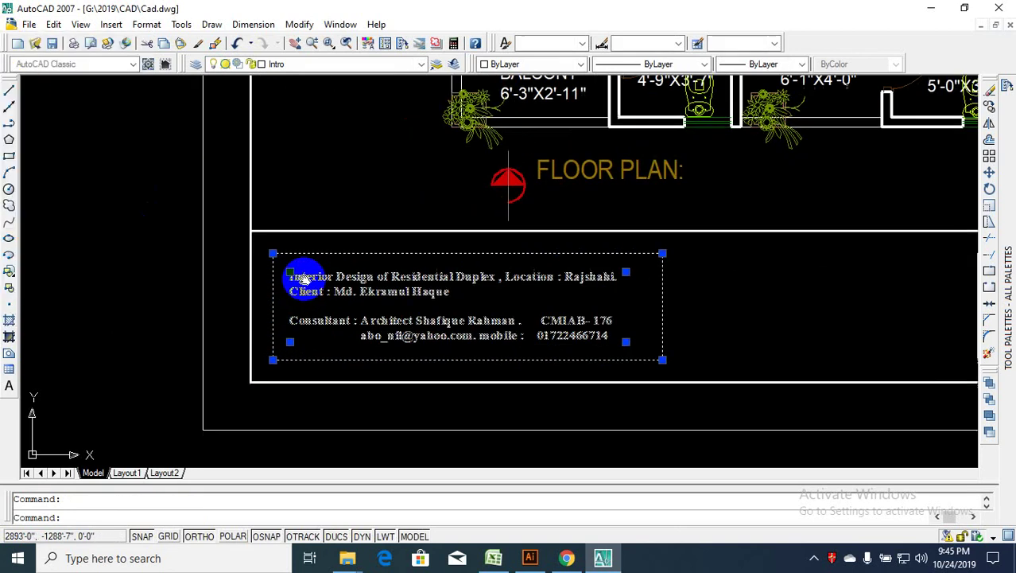
pyautogui.scroll(3, 340, 288)
# Explode the title MText into single-line texts and select the Client line
pyautogui.press('Escape')
pyautogui.click(385, 302)
pyautogui.scroll(-3, 378, 306)
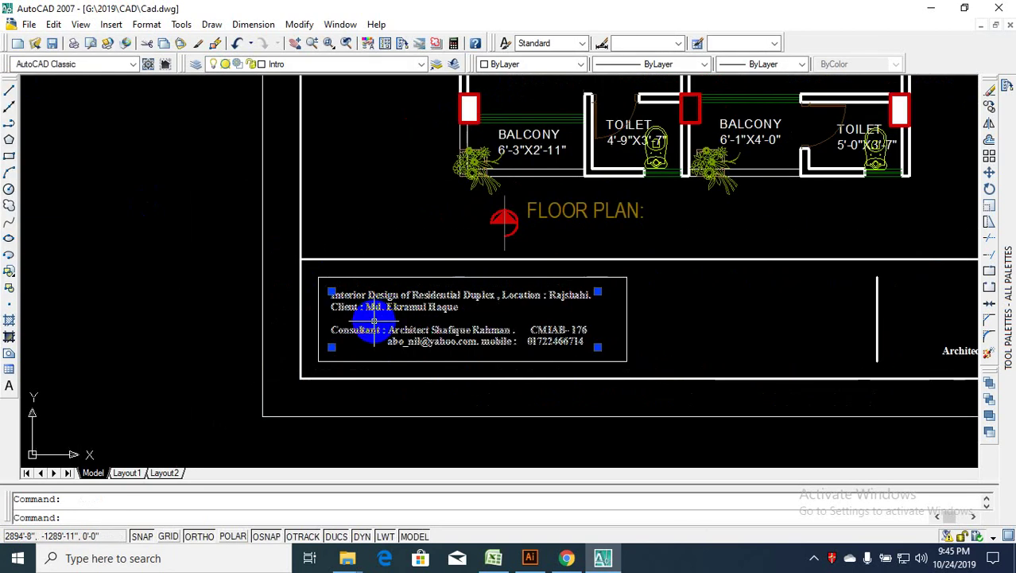
pyautogui.write('x')
pyautogui.press('Return')
pyautogui.click(412, 307)
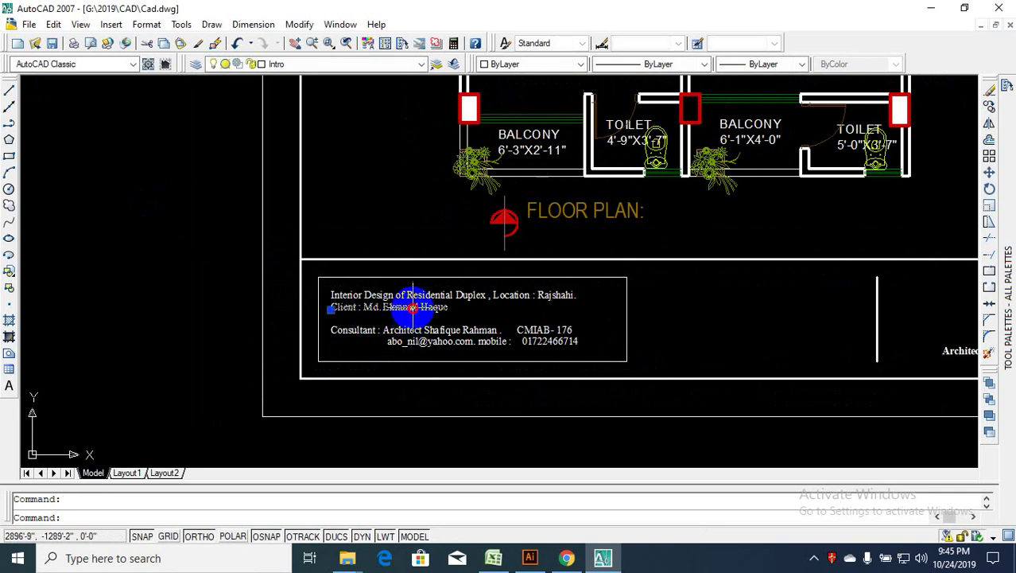
pyautogui.click(366, 295)
# Open the project title line for editing and leave it unchanged
pyautogui.doubleClick(408, 293)
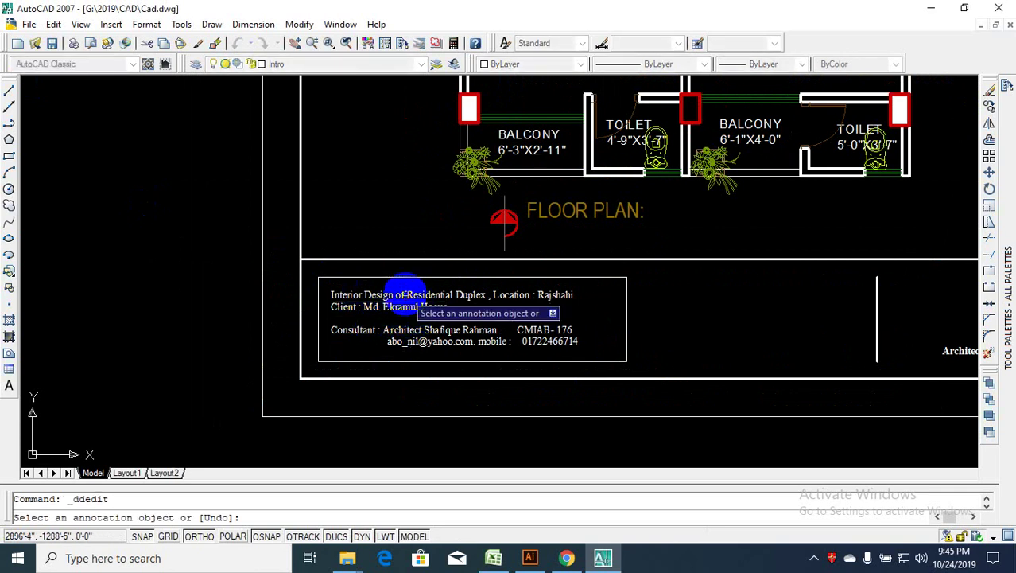
pyautogui.press('Escape')
pyautogui.doubleClick(412, 294)
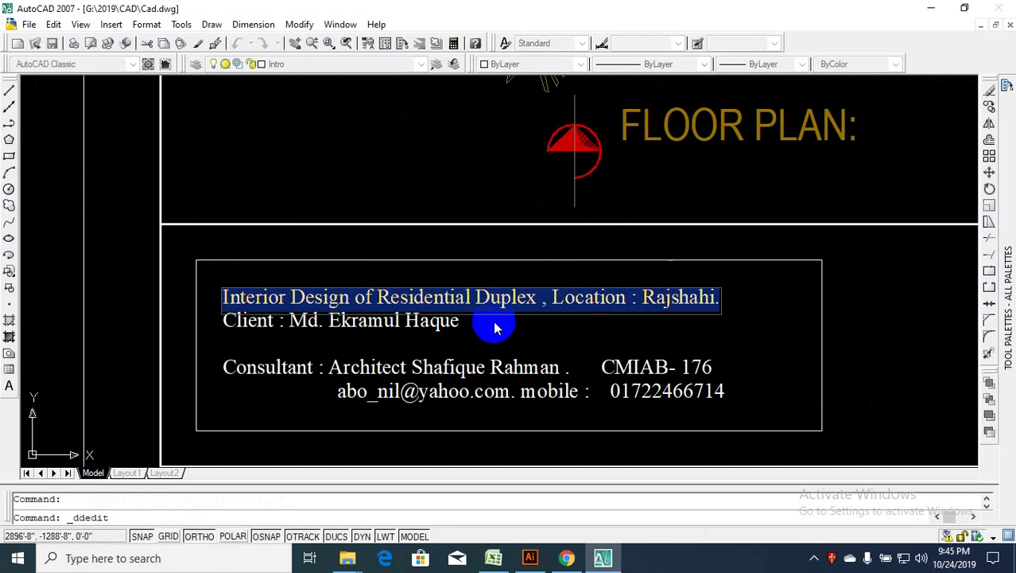
pyautogui.scroll(-2, 453, 331)
pyautogui.press('Return')
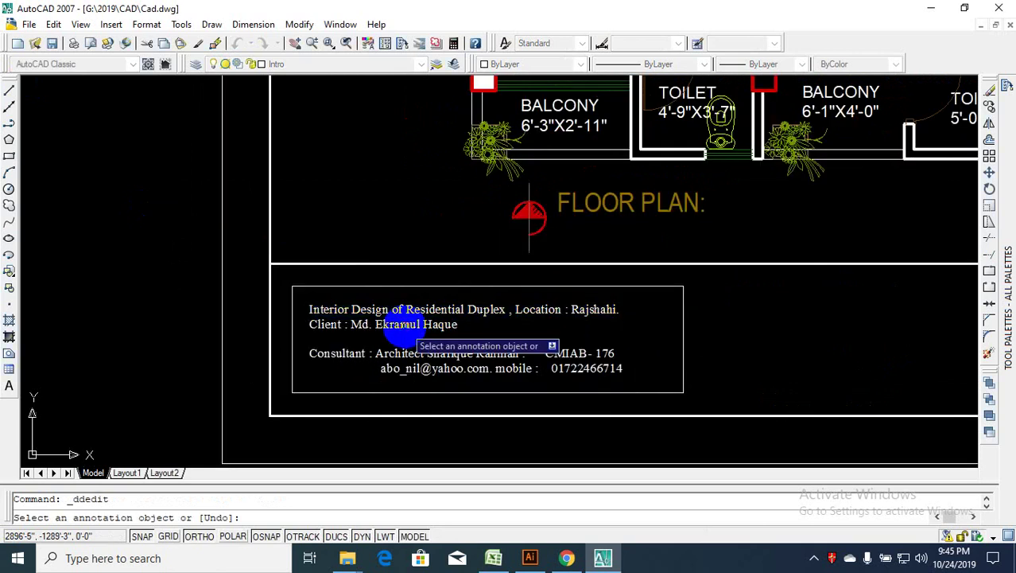
pyautogui.press('Escape')
# Replace the client's name on the Client line with the new name
pyautogui.doubleClick(400, 326)
pyautogui.scroll(5, 400, 332)
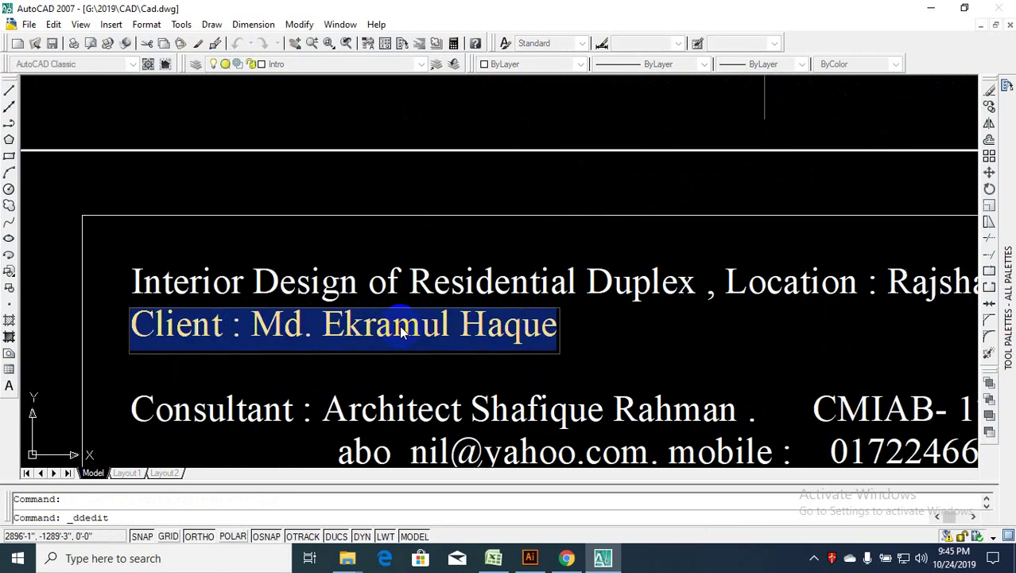
pyautogui.scroll(3, 299, 350)
pyautogui.scroll(-2, 295, 333)
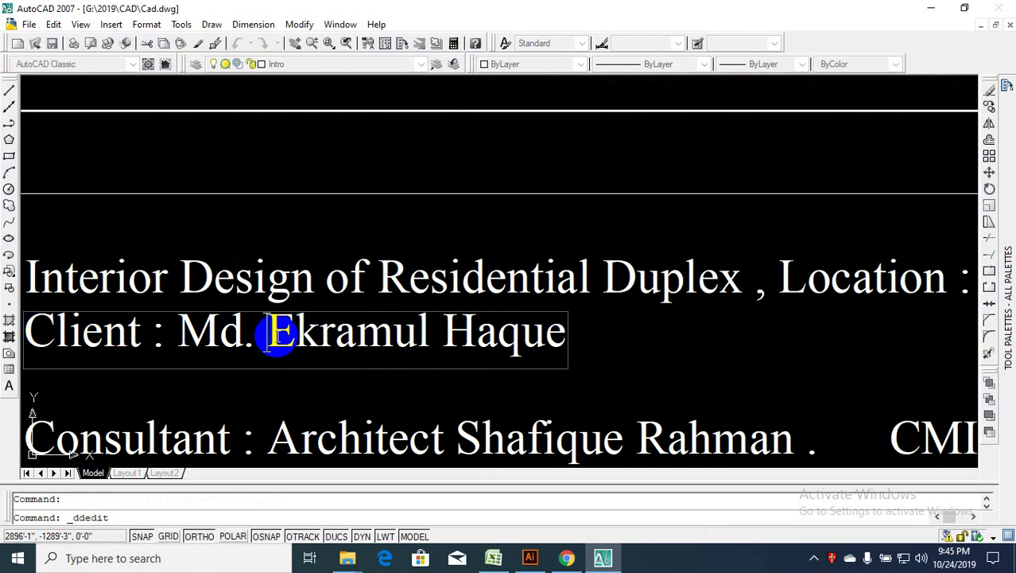
pyautogui.moveTo(272, 334); pyautogui.dragTo(469, 336)
pyautogui.write('Bappy')
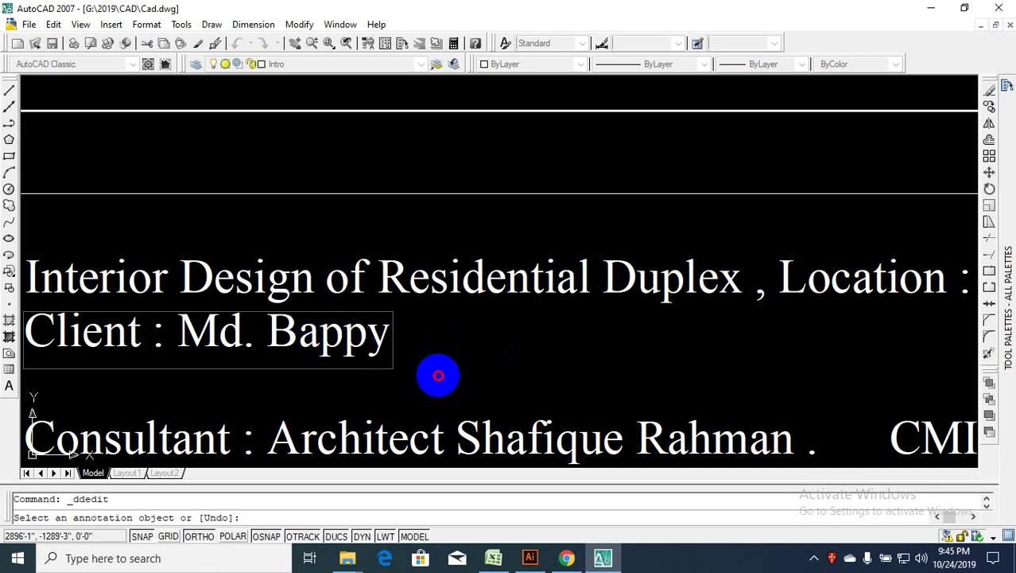
pyautogui.click(438, 374)
# Remove the old consultant name and the trailing registration code from the Consultant line
pyautogui.click(339, 340)
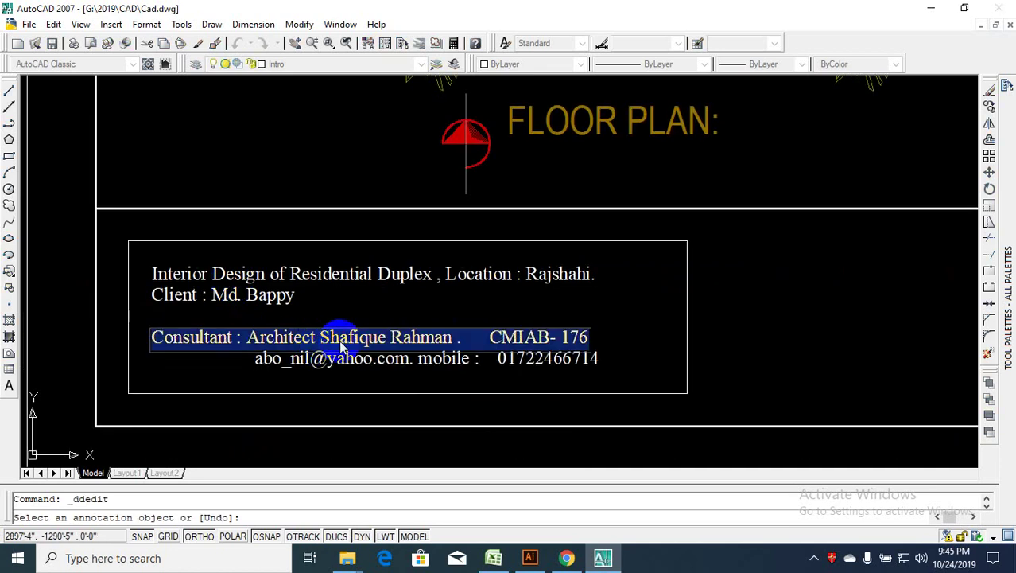
pyautogui.click(418, 337)
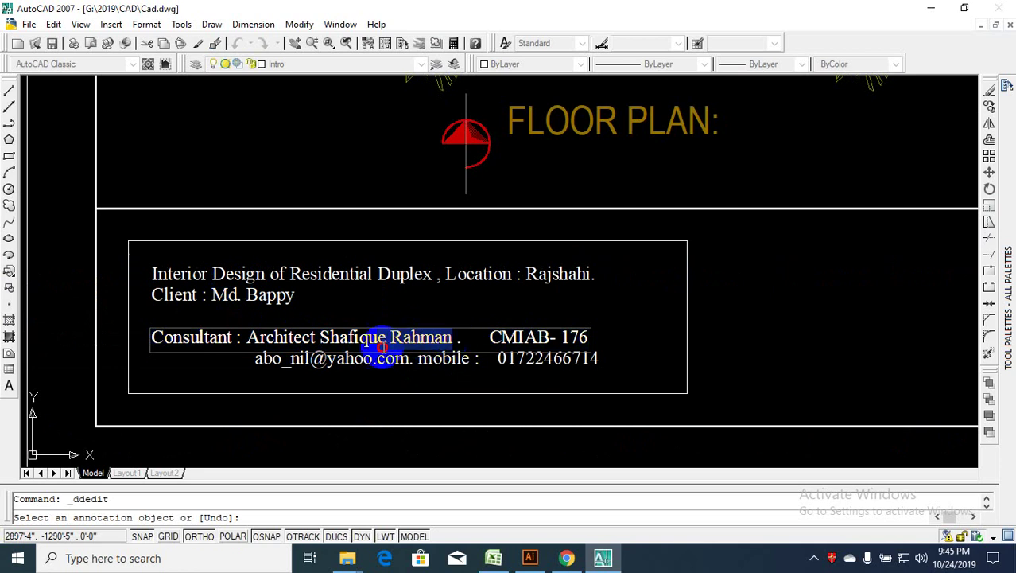
pyautogui.moveTo(451, 337); pyautogui.dragTo(316, 358)
pyautogui.press('Delete')
pyautogui.write('AZAD')
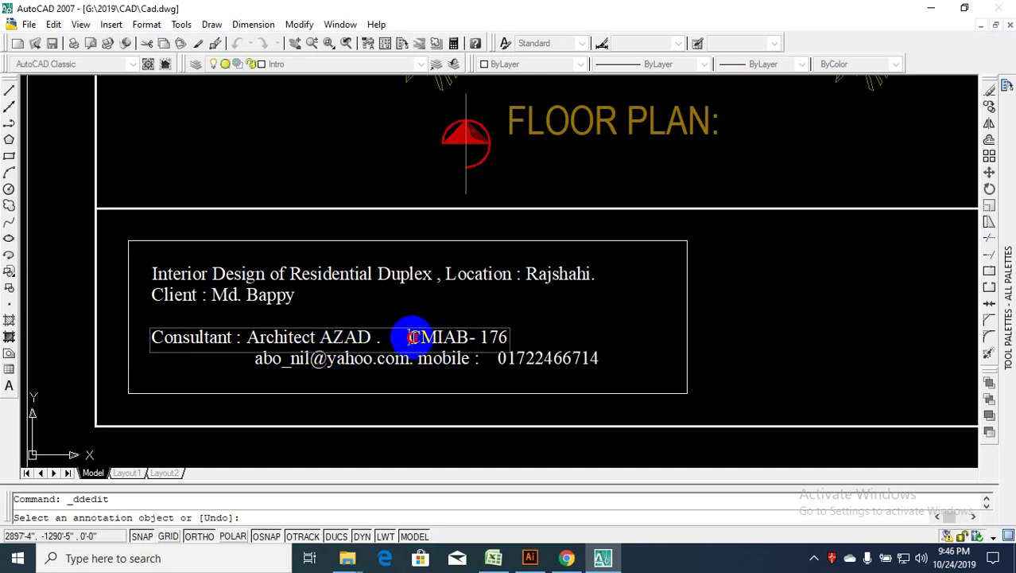
pyautogui.moveTo(411, 337); pyautogui.dragTo(509, 332)
pyautogui.press('Delete')
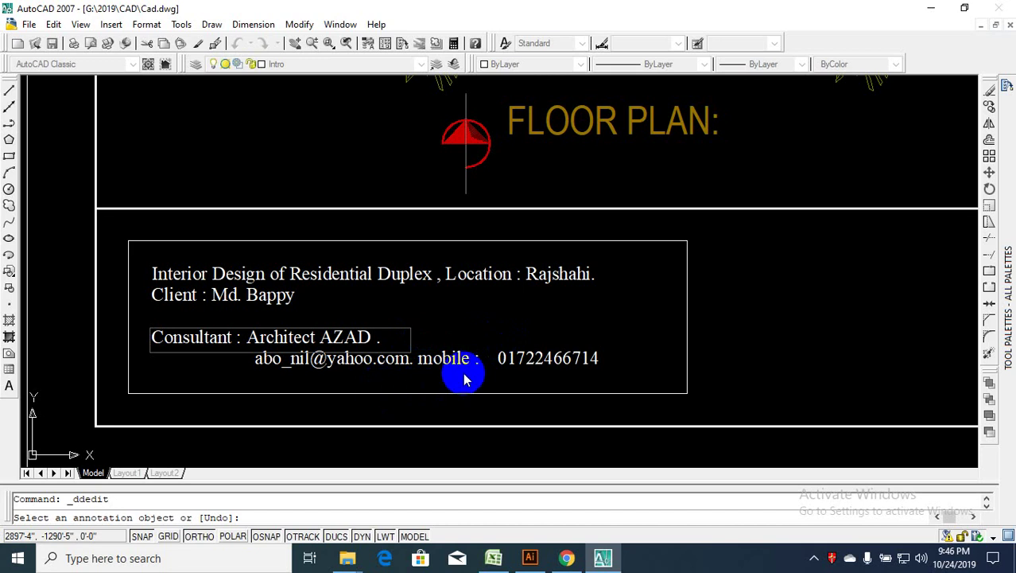
# Replace the mobile number digits and retype the consultant's e-mail address on the contact line
pyautogui.click(489, 367)
pyautogui.click(513, 364)
pyautogui.click(509, 359)
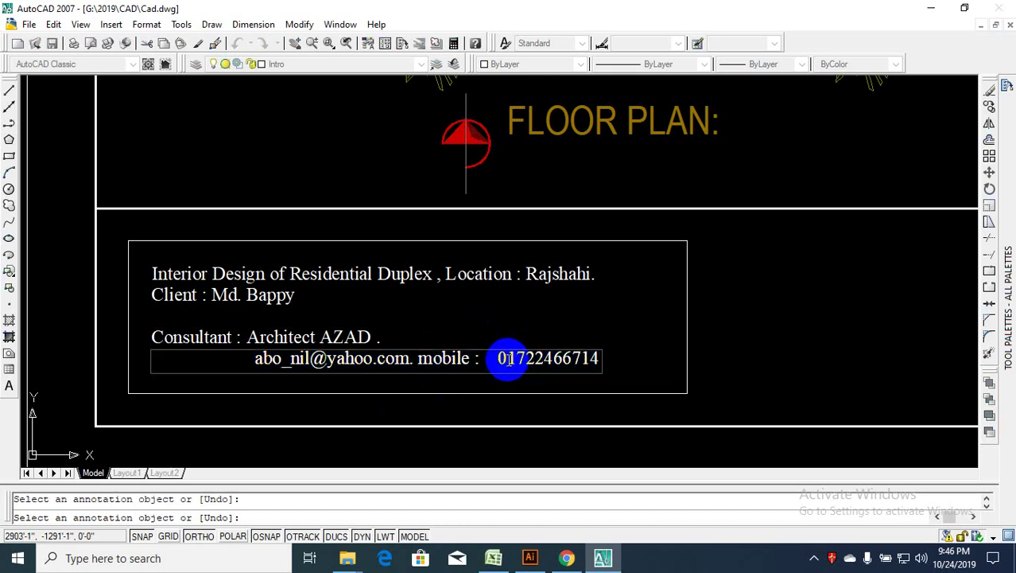
pyautogui.moveTo(524, 358); pyautogui.dragTo(606, 362)
pyautogui.write('38775444')
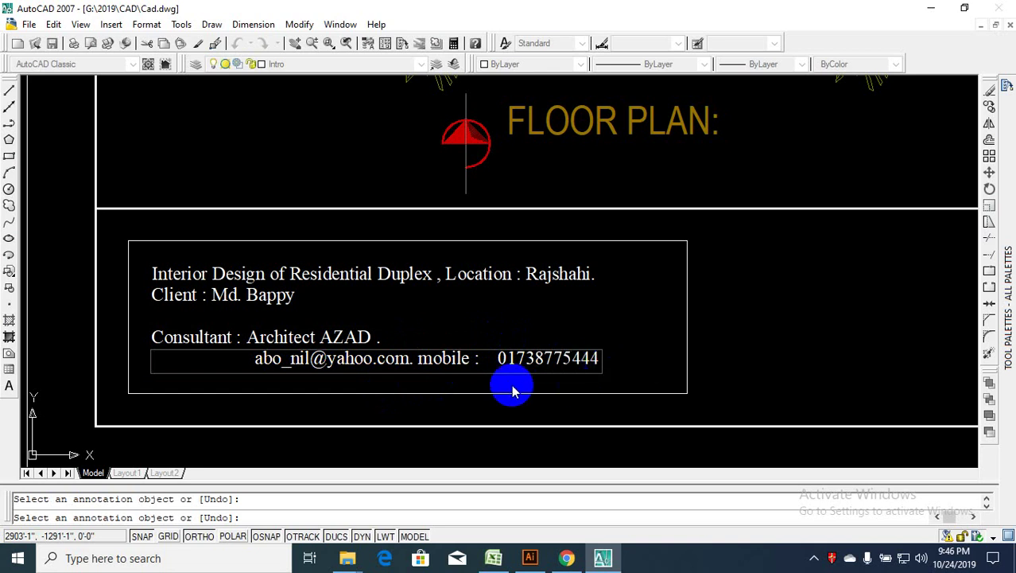
pyautogui.moveTo(377, 359); pyautogui.dragTo(240, 364)
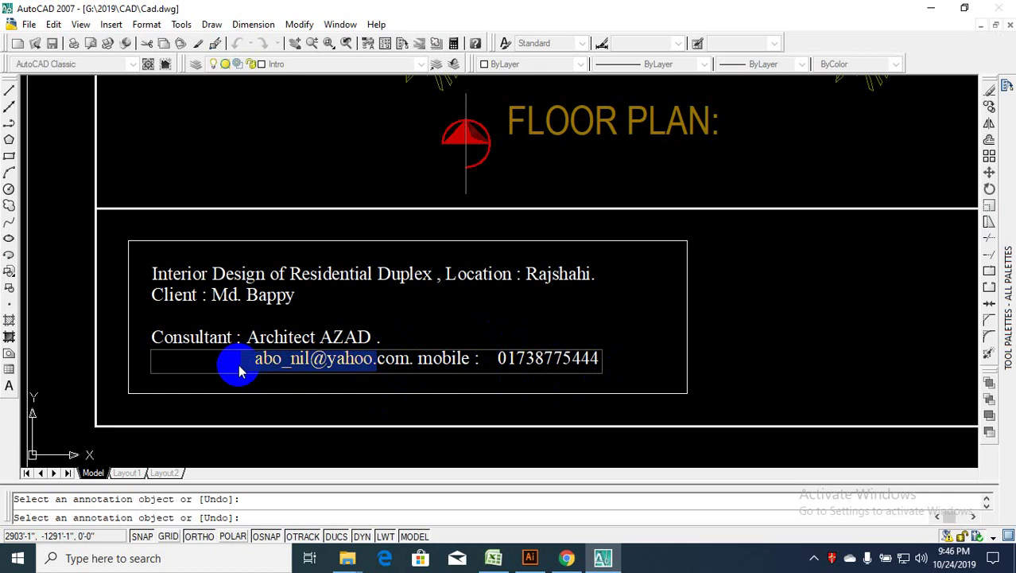
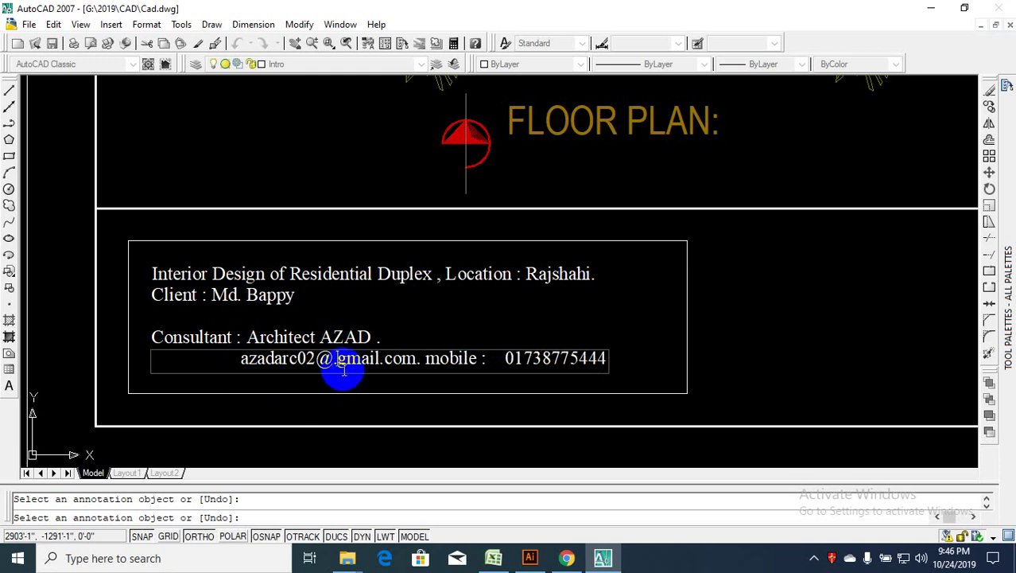
# Commit the e-mail and mobile line, then change the consultant's all-caps surname to title case
pyautogui.press('Return')
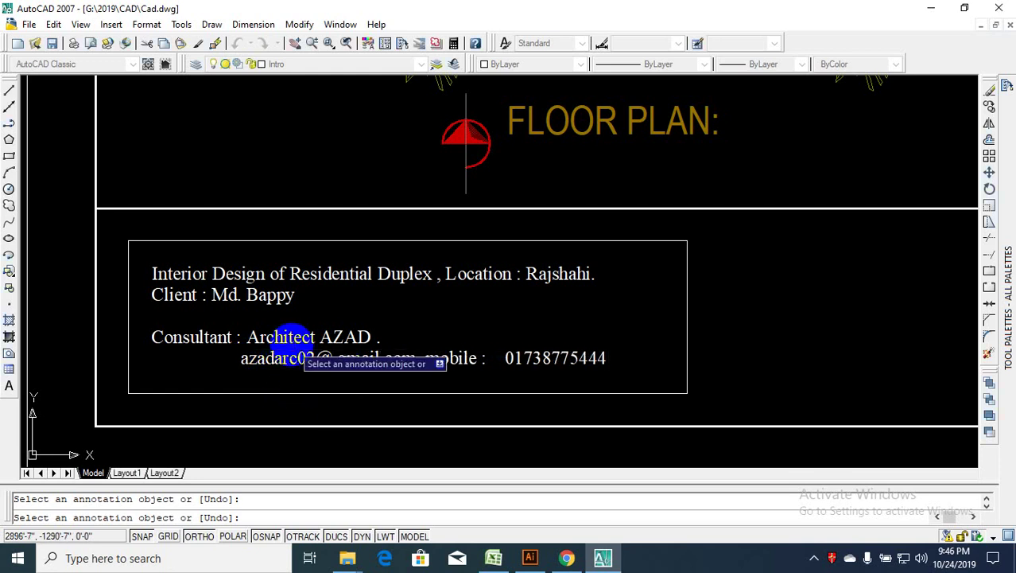
pyautogui.click(326, 353)
pyautogui.click(323, 343)
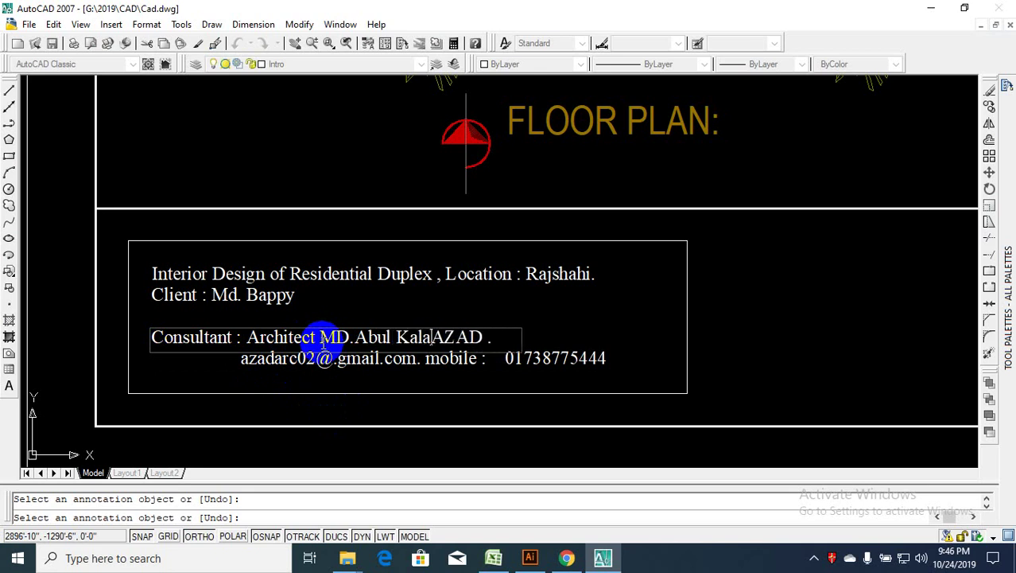
pyautogui.write('m')
pyautogui.click(455, 345)
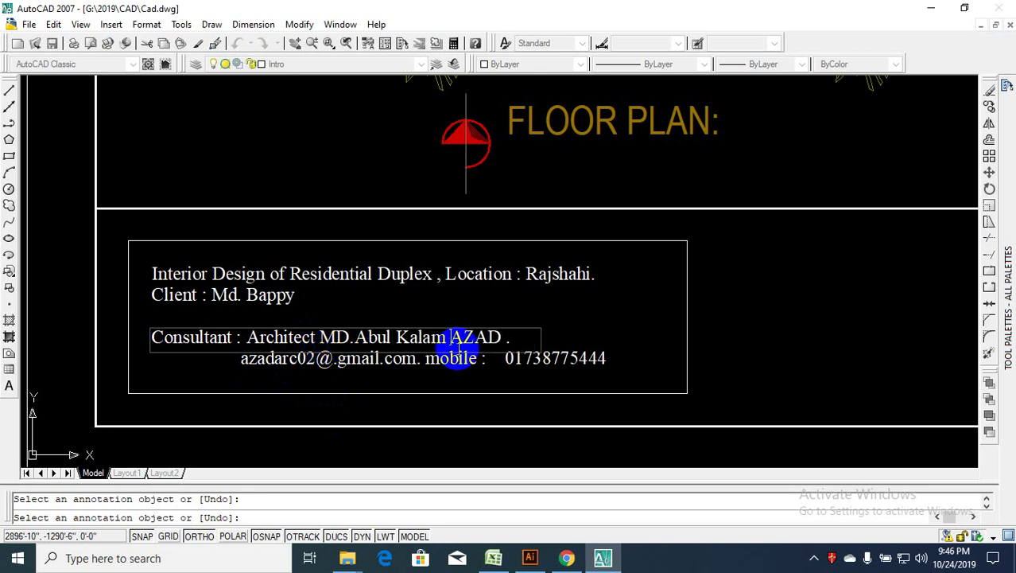
pyautogui.moveTo(469, 336); pyautogui.dragTo(499, 337)
pyautogui.write('zad')
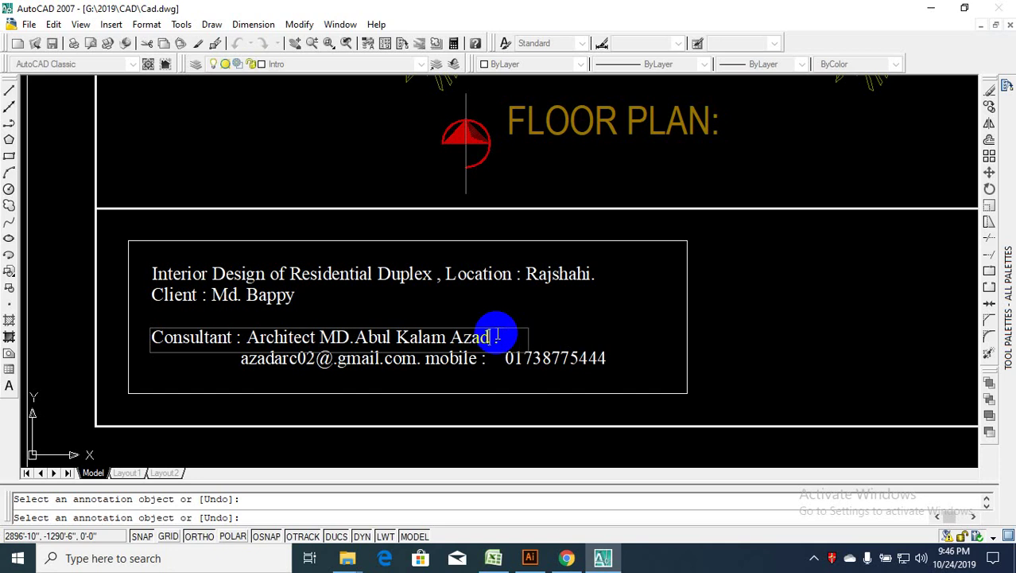
pyautogui.click(568, 343)
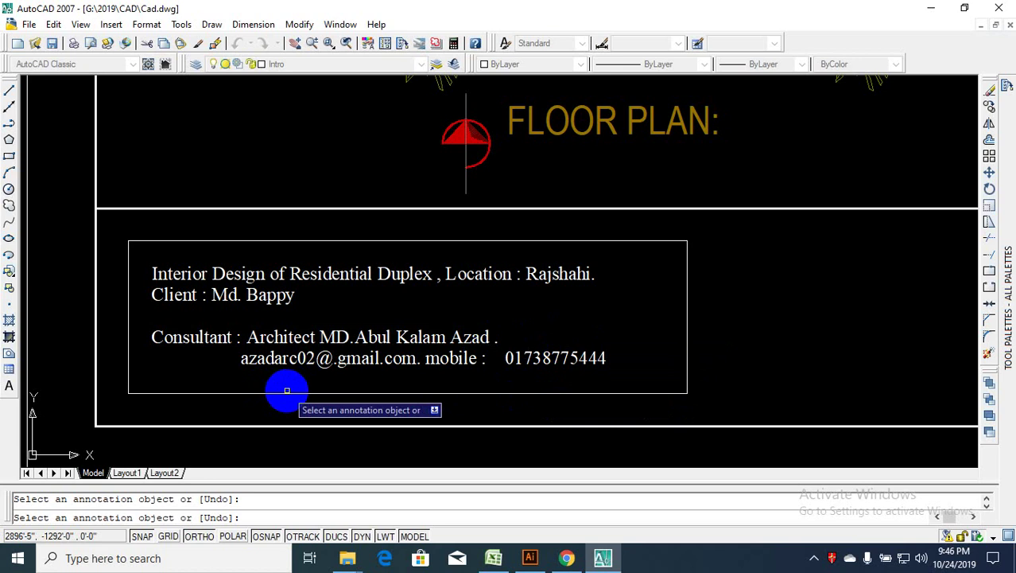
# Save Cad.dwg with the edited title block using File > Save
pyautogui.scroll(-3, 279, 382)
pyautogui.scroll(5, 684, 394)
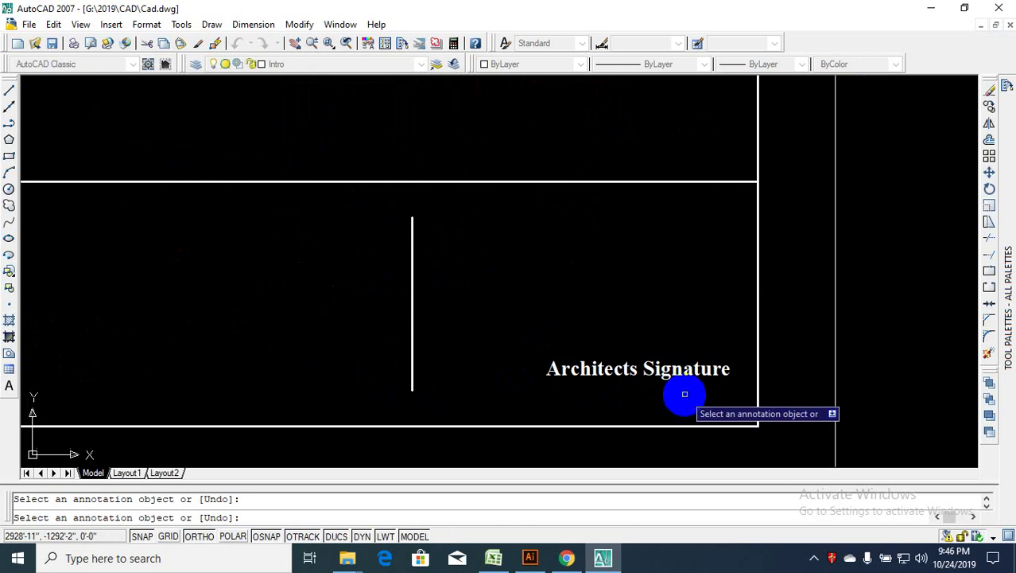
pyautogui.scroll(-4, 685, 393)
pyautogui.scroll(3, 484, 380)
pyautogui.scroll(-1, 469, 319)
pyautogui.scroll(2, 436, 203)
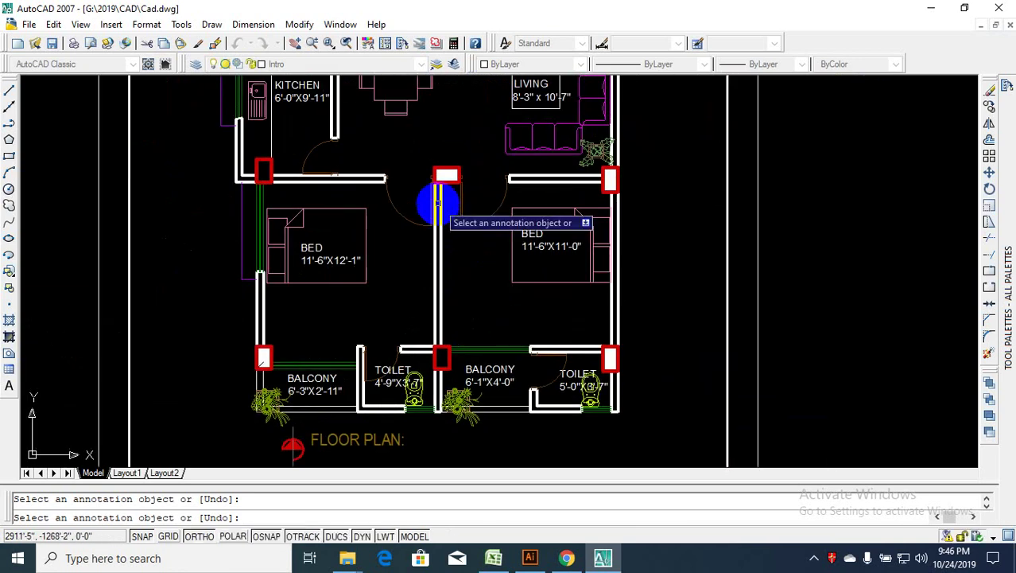
pyautogui.scroll(-2, 436, 203)
pyautogui.scroll(3, 390, 231)
pyautogui.scroll(2, 401, 263)
pyautogui.scroll(-2, 342, 245)
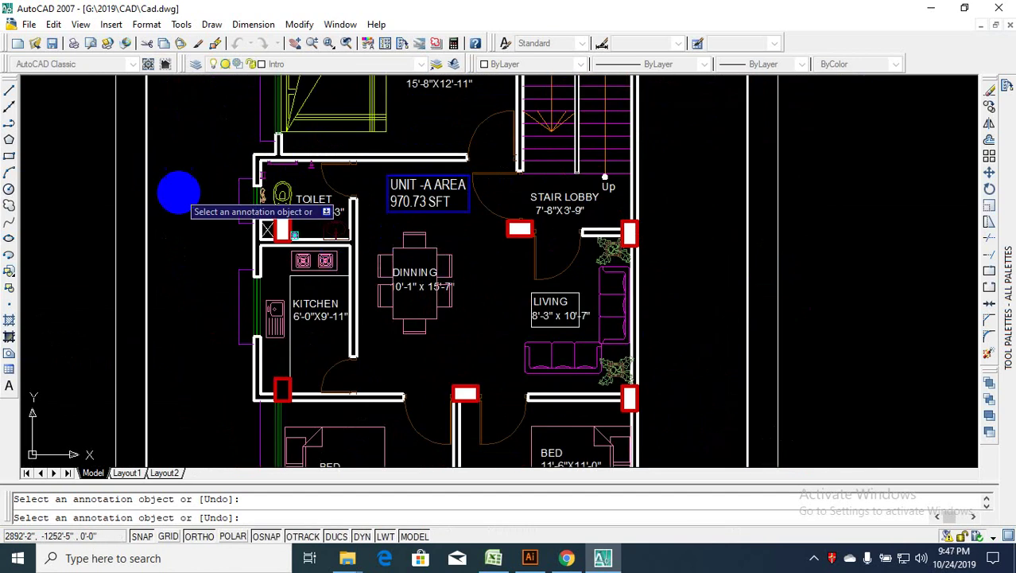
pyautogui.click(31, 26)
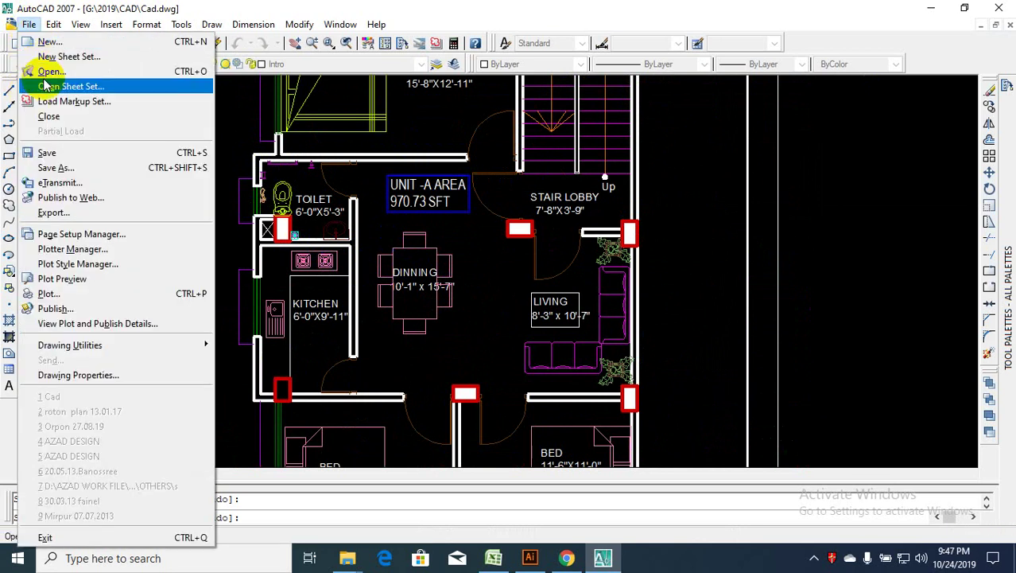
pyautogui.click(70, 160)
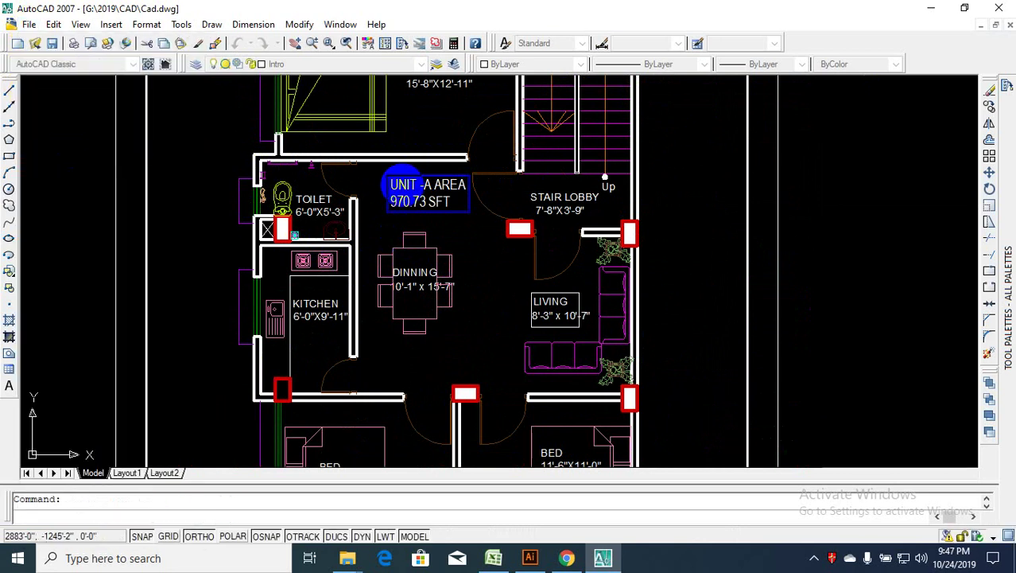
pyautogui.scroll(-4, 454, 278)
pyautogui.scroll(-2, 397, 283)
pyautogui.scroll(3, 407, 318)
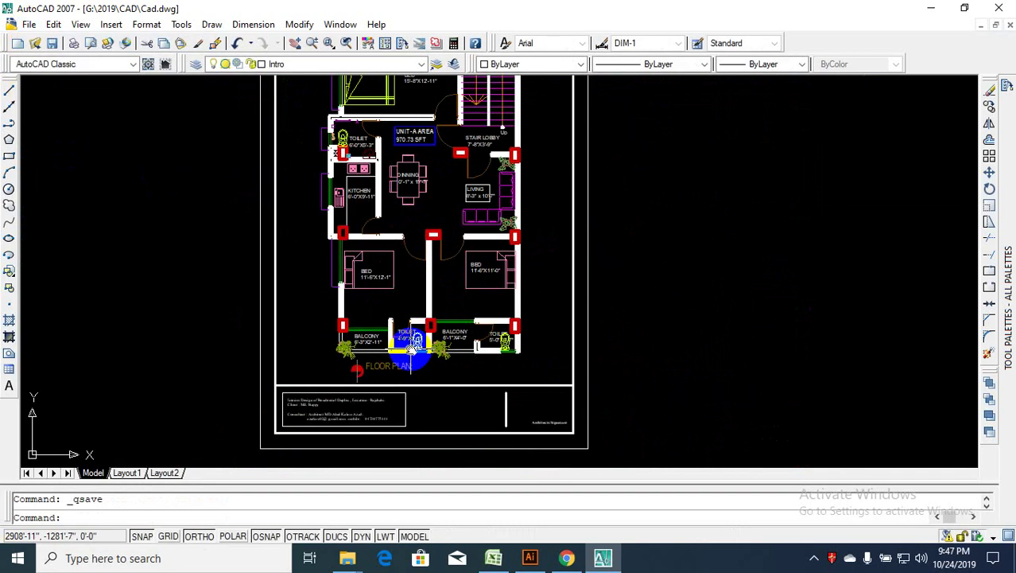
pyautogui.scroll(3, 412, 398)
# Window-select the sheet frame, title block and Unit-A floor plan together
pyautogui.moveTo(413, 398); pyautogui.dragTo(391, 284, button='middle')
pyautogui.scroll(-8, 538, 351)
pyautogui.click(538, 352)
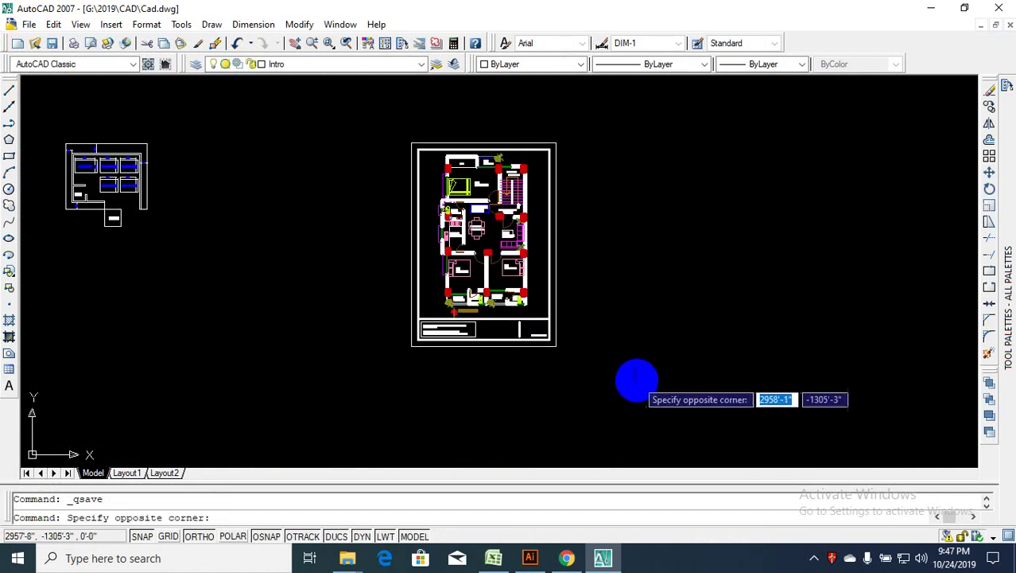
pyautogui.click(561, 367)
pyautogui.scroll(3, 562, 368)
pyautogui.click(613, 359)
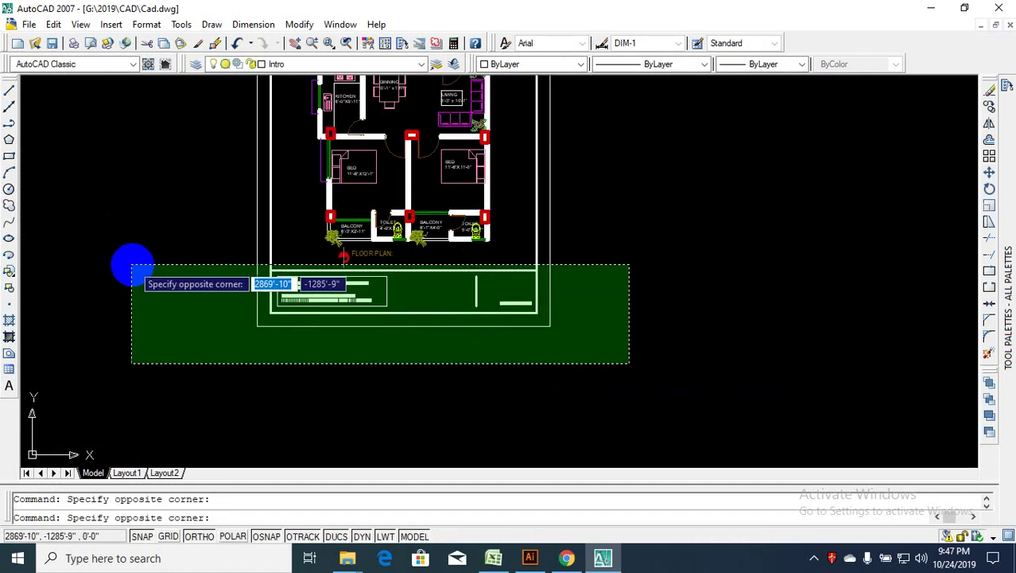
pyautogui.click(168, 277)
pyautogui.scroll(3, 345, 266)
pyautogui.scroll(-2, 333, 270)
pyautogui.scroll(3, 398, 260)
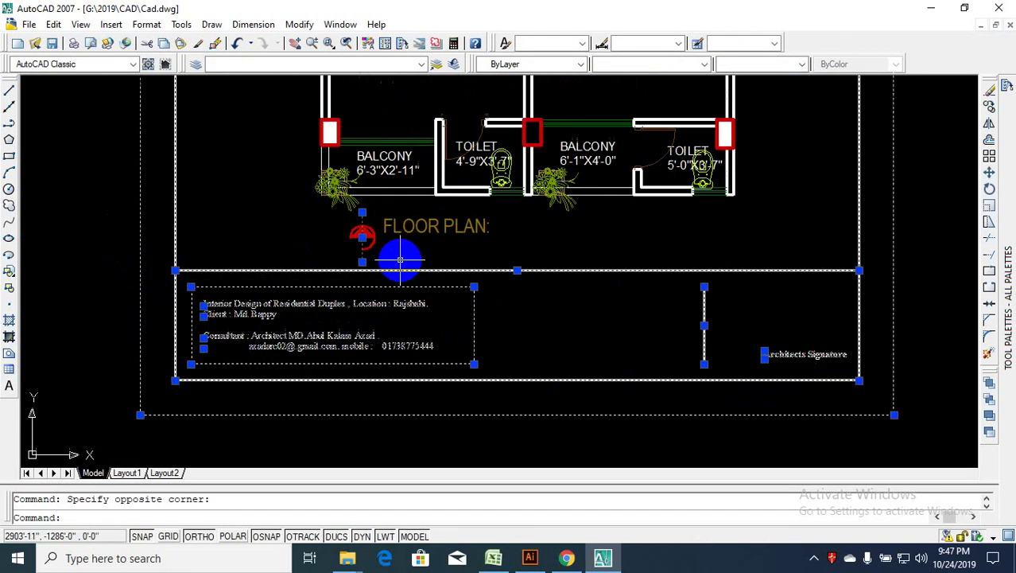
pyautogui.keyDown('shift'); pyautogui.click(369, 248); pyautogui.keyUp('shift')
pyautogui.keyDown('shift'); pyautogui.click(345, 254); pyautogui.keyUp('shift')
pyautogui.scroll(-4, 344, 254)
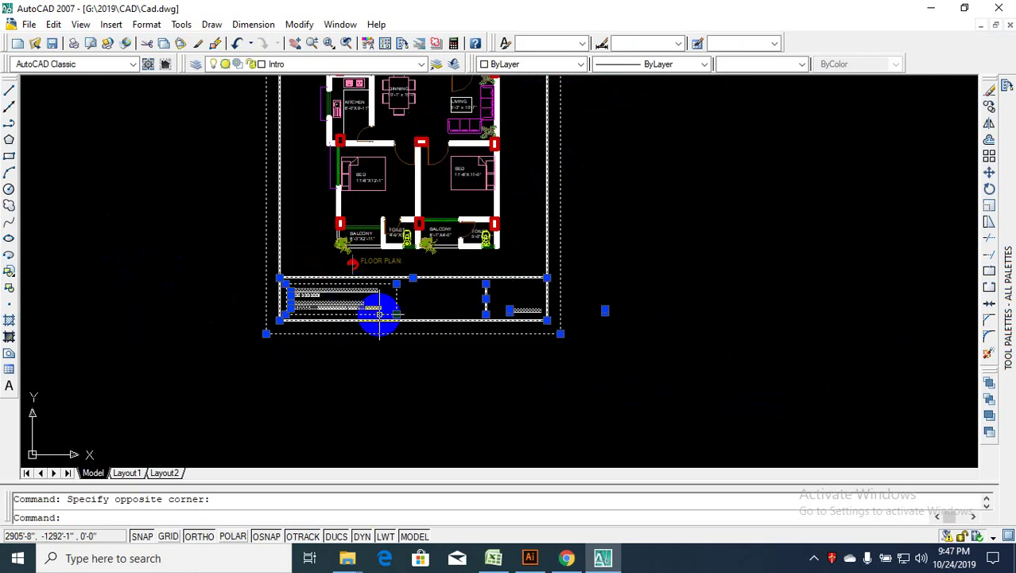
pyautogui.scroll(-4, 379, 311)
pyautogui.scroll(3, 424, 274)
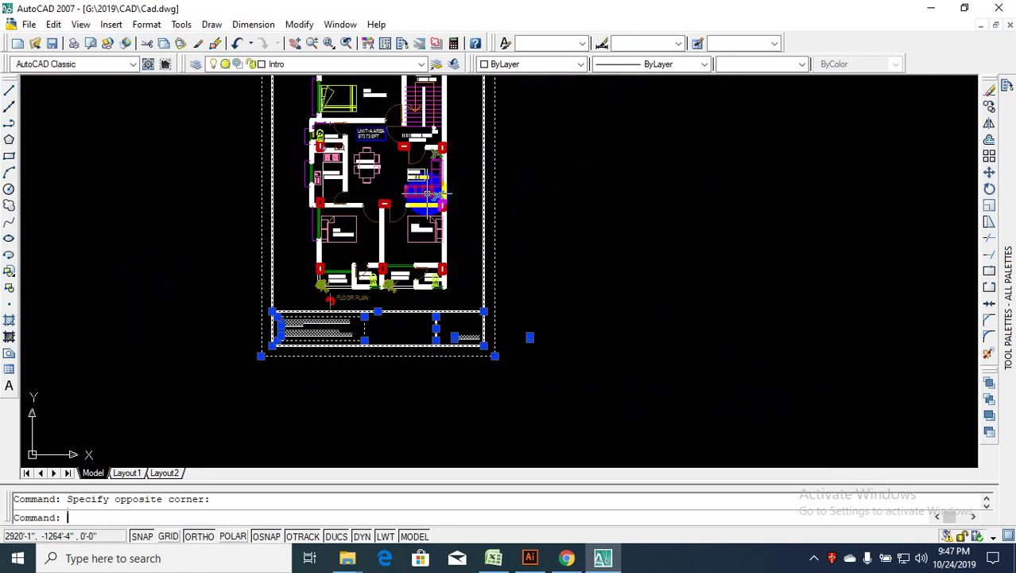
# Define the 11 selected objects as a new block with the B command, converted in place
pyautogui.write('b')
pyautogui.press('Return')
pyautogui.write('block')
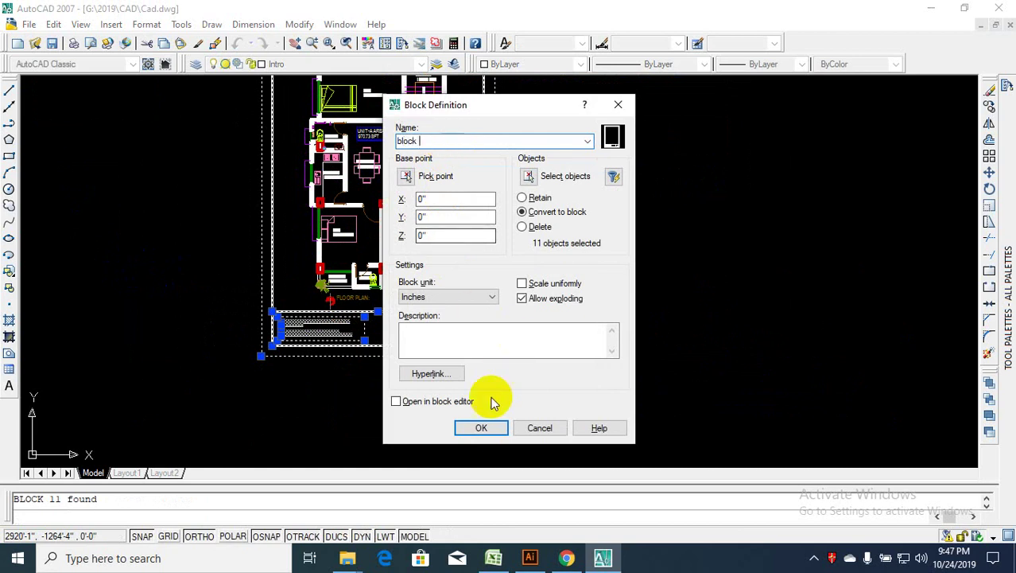
pyautogui.click(482, 427)
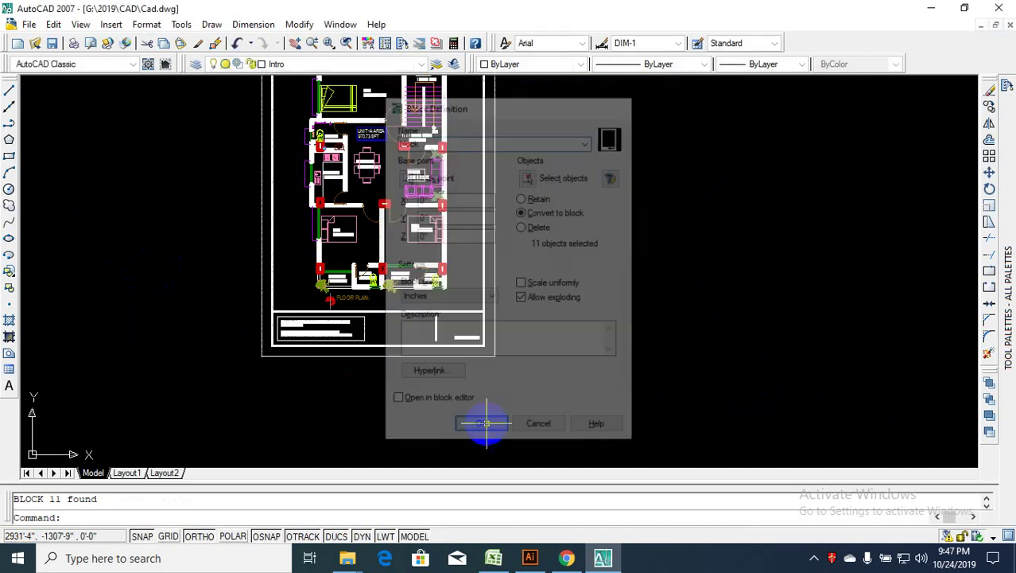
pyautogui.scroll(-2, 473, 357)
pyautogui.scroll(3, 434, 294)
pyautogui.scroll(2, 469, 288)
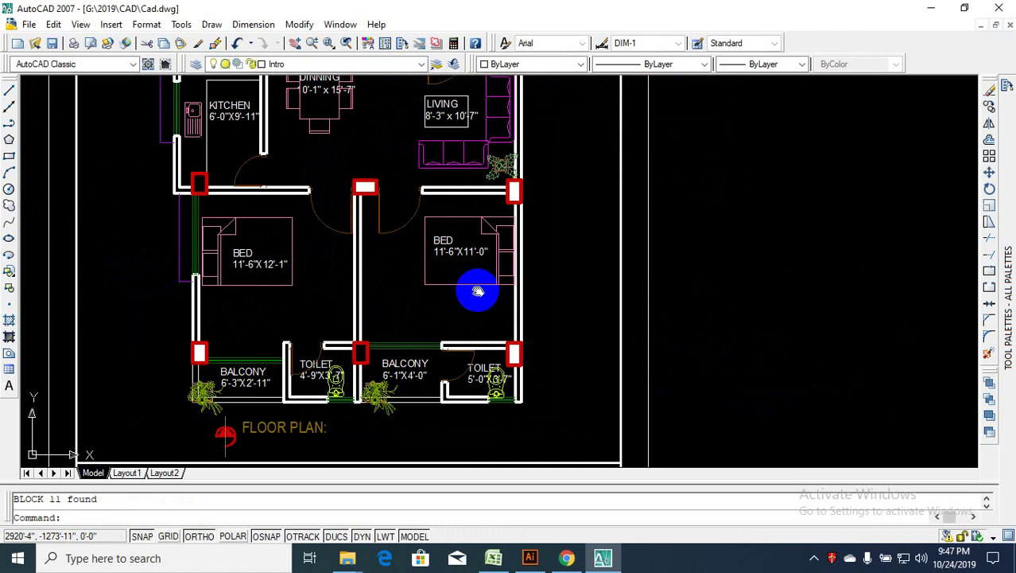
pyautogui.scroll(-3, 465, 294)
pyautogui.scroll(3, 451, 244)
pyautogui.scroll(4, 408, 305)
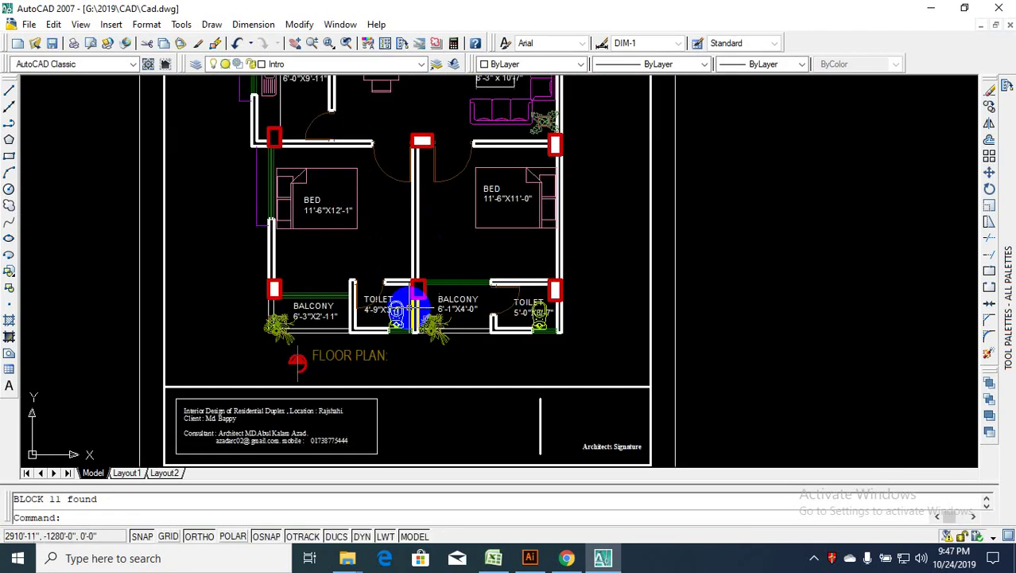
pyautogui.scroll(3, 404, 302)
pyautogui.scroll(1, 410, 311)
pyautogui.scroll(-5, 433, 320)
pyautogui.scroll(-4, 444, 322)
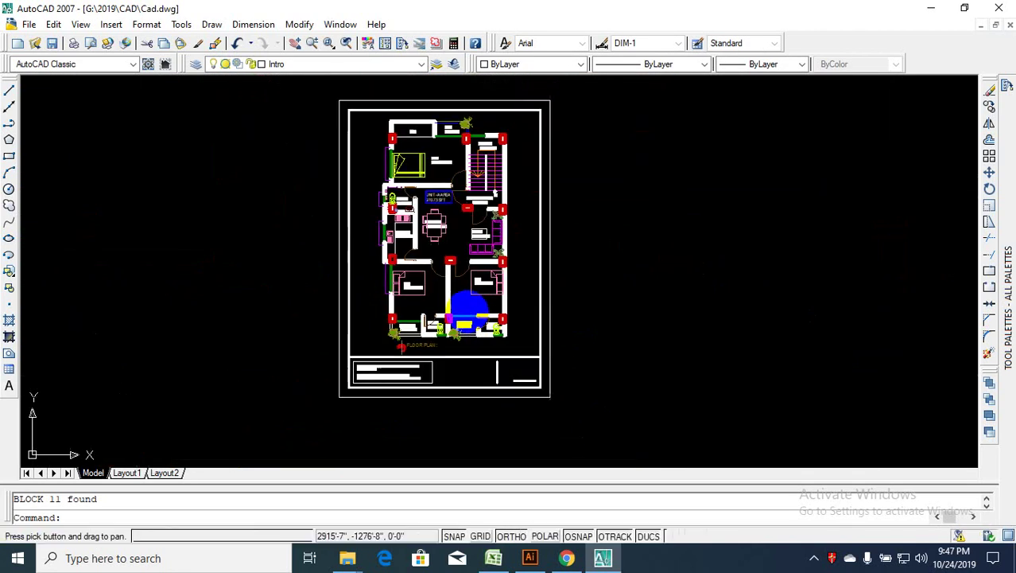
pyautogui.scroll(1, 465, 295)
pyautogui.scroll(3, 442, 228)
pyautogui.scroll(-4, 472, 257)
pyautogui.moveTo(463, 340); pyautogui.dragTo(467, 326, button='middle')
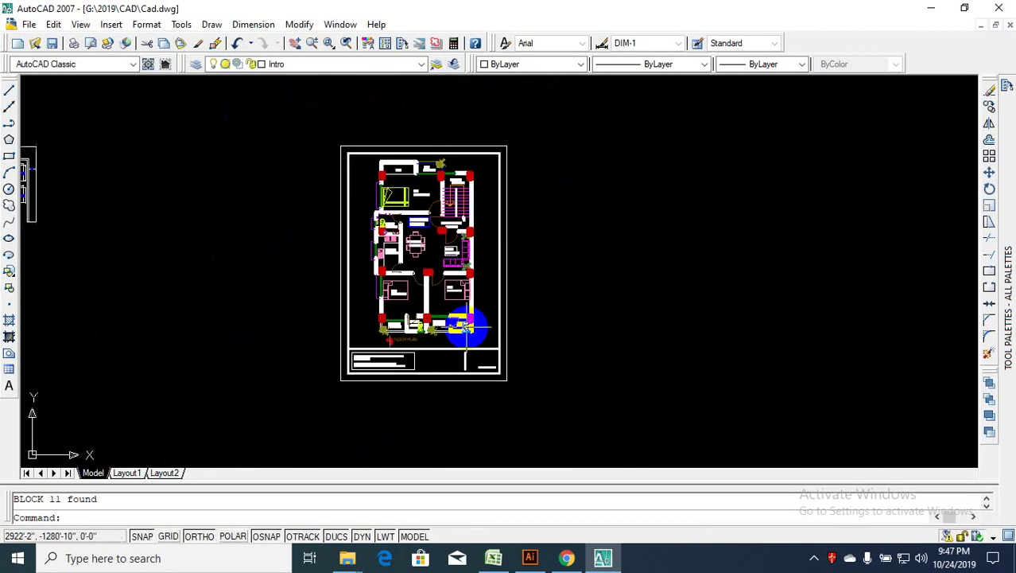
pyautogui.scroll(-1, 385, 307)
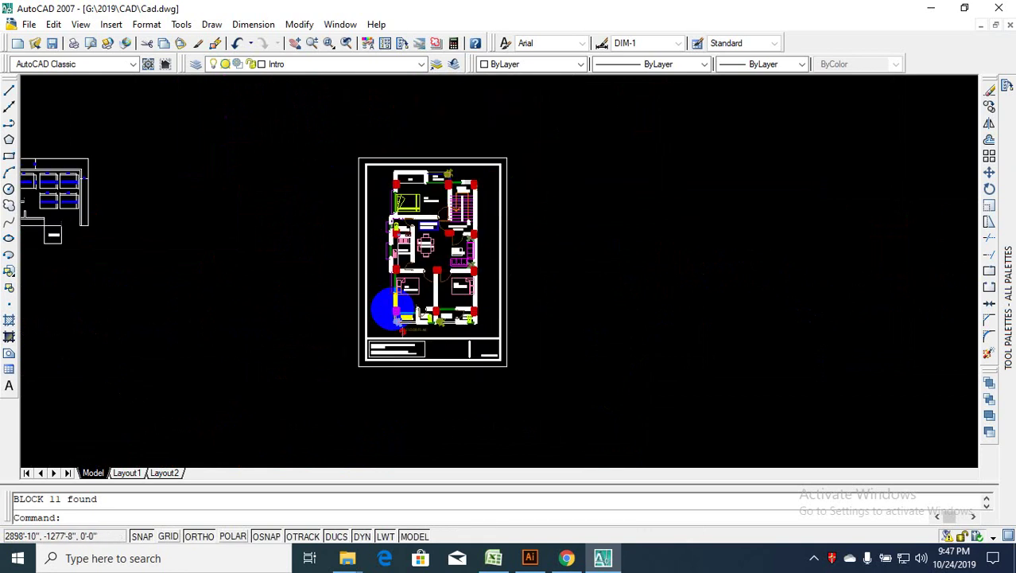
pyautogui.scroll(-2, 419, 325)
pyautogui.scroll(5, 369, 311)
pyautogui.scroll(-2, 398, 326)
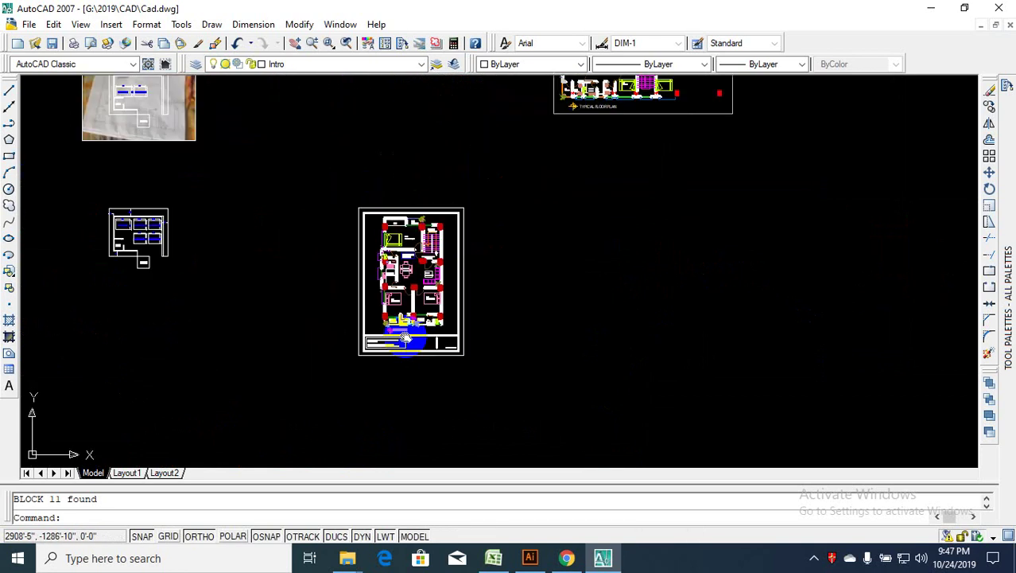
pyautogui.scroll(2, 390, 330)
pyautogui.scroll(1, 390, 338)
pyautogui.scroll(1, 398, 362)
pyautogui.scroll(-2, 406, 406)
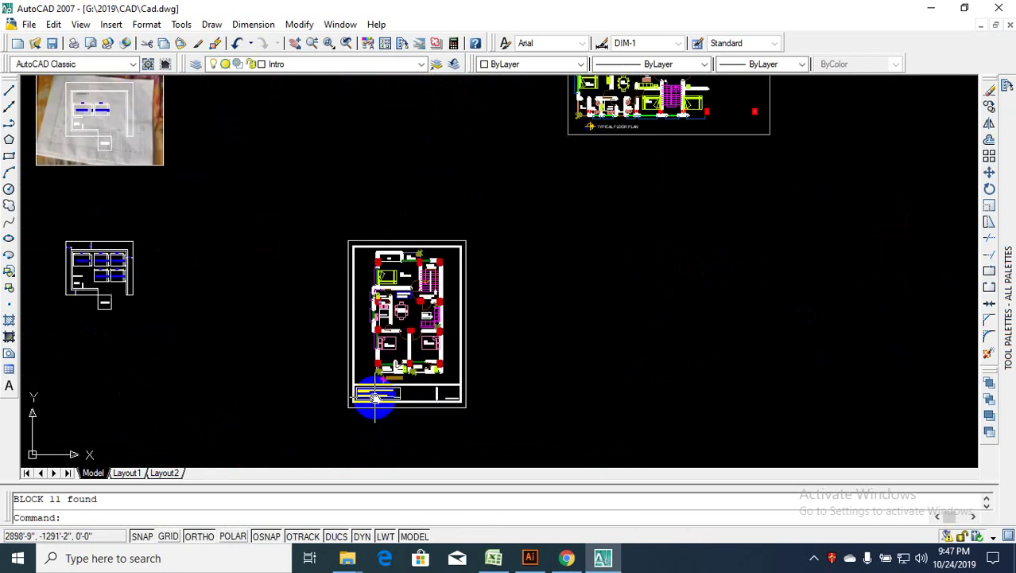
pyautogui.scroll(3, 374, 404)
pyautogui.scroll(-3, 422, 318)
pyautogui.scroll(1, 385, 350)
pyautogui.scroll(2, 380, 318)
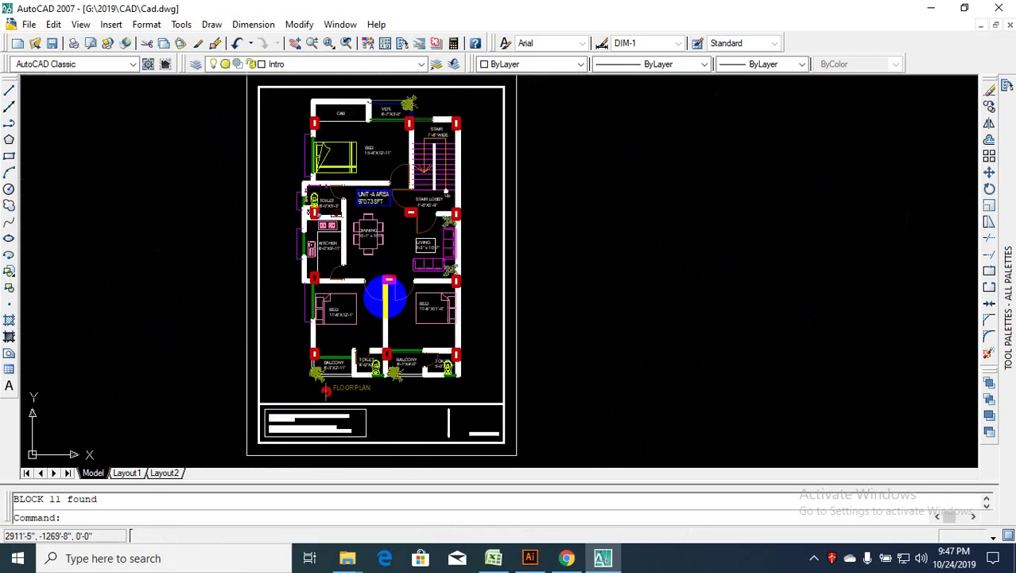
pyautogui.scroll(-5, 380, 334)
pyautogui.scroll(-1, 406, 337)
pyautogui.scroll(5, 382, 350)
pyautogui.scroll(2, 362, 302)
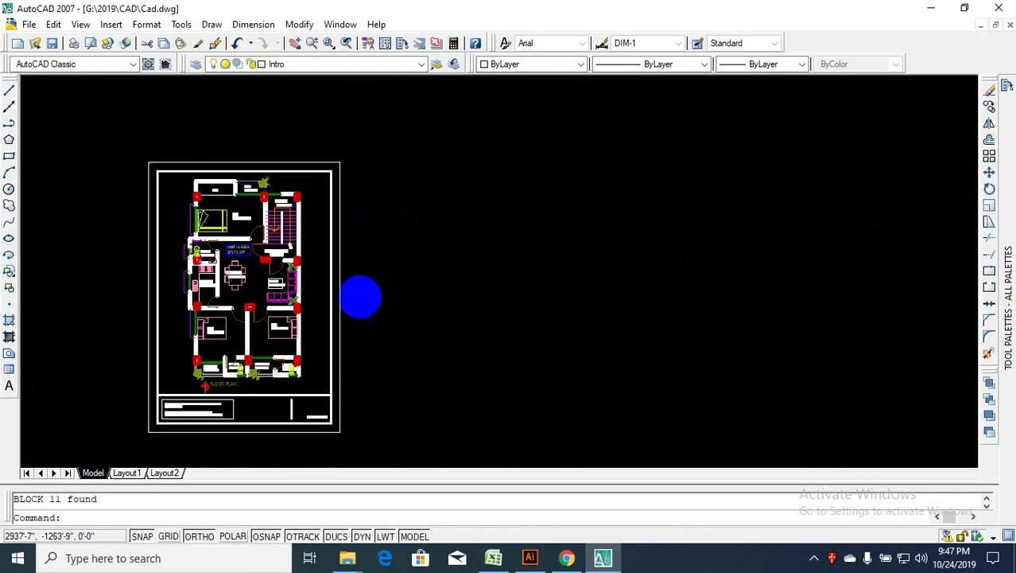
pyautogui.scroll(1, 525, 274)
pyautogui.scroll(-2, 492, 327)
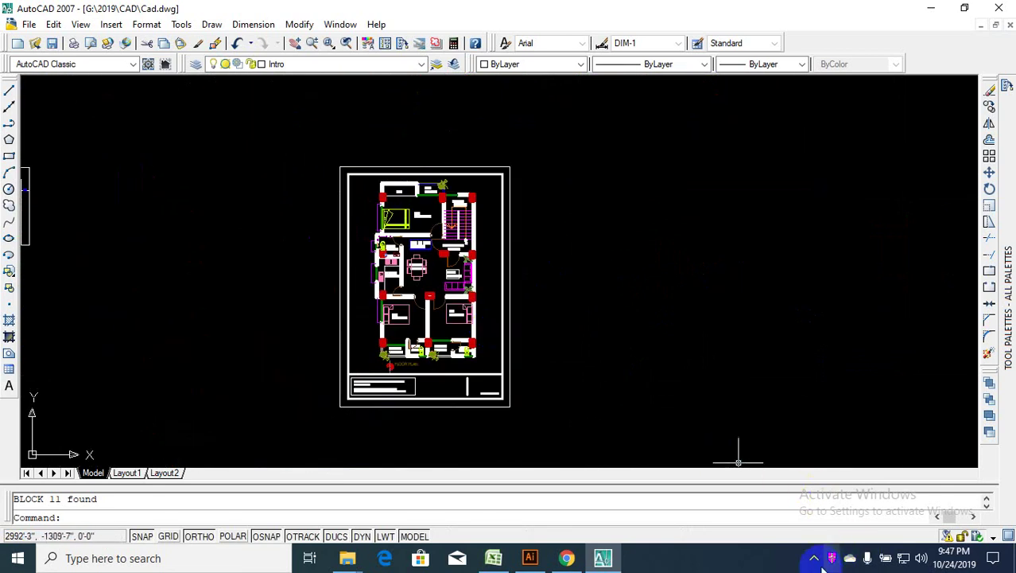